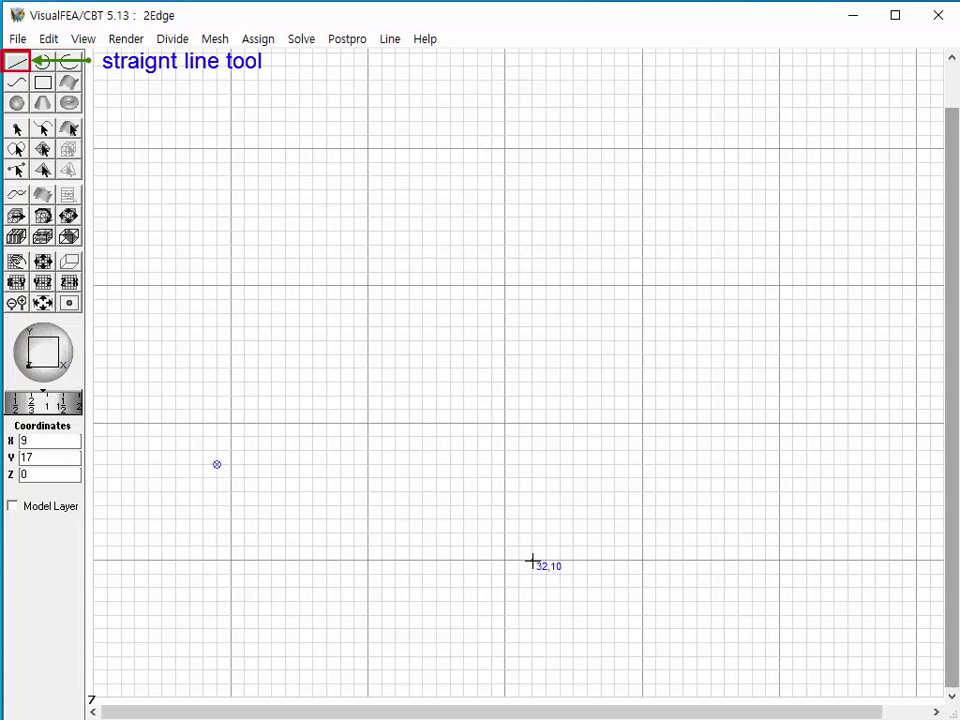
Draw a straight line from (9, 17) to (32, 10) and, above it, a spline through (22, 35) and (28, 30) ending at (38, 28).
{"action": "left_click", "coordinate": [532, 559]}
{"action": "left_click", "coordinate": [16, 82]}
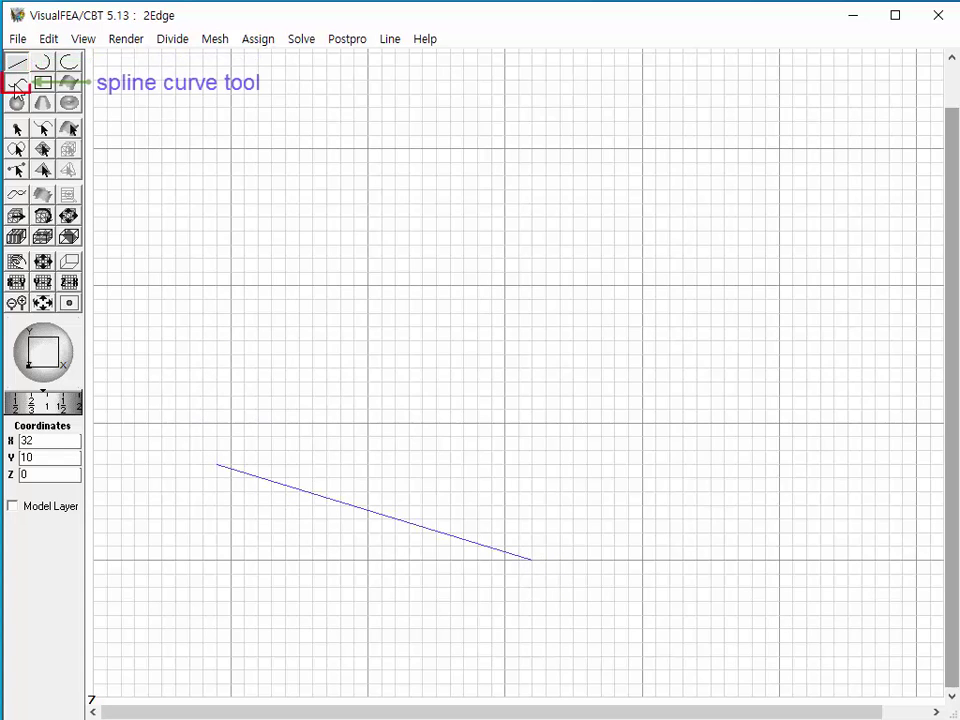
{"action": "left_click", "coordinate": [244, 231]}
{"action": "left_click", "coordinate": [394, 216]}
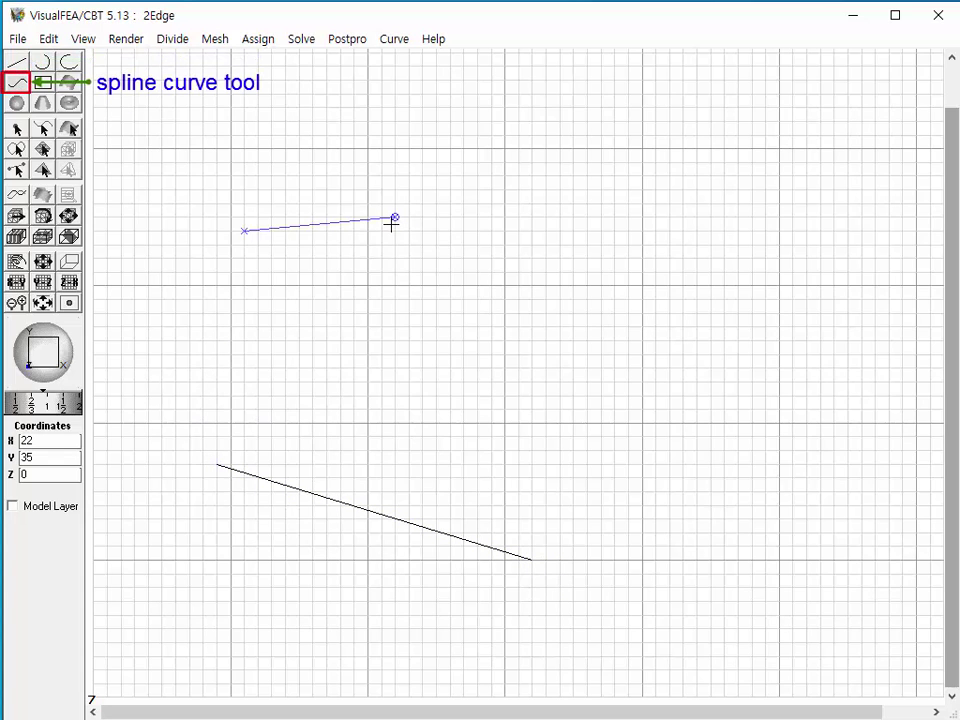
{"action": "left_click", "coordinate": [476, 285]}
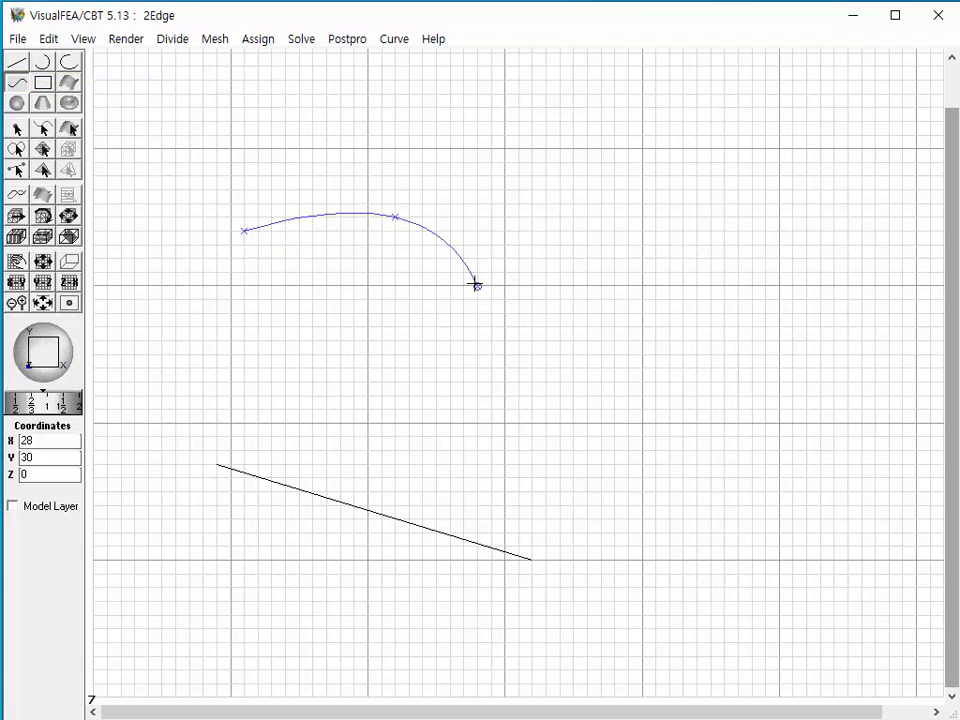
{"action": "left_click", "coordinate": [585, 326]}
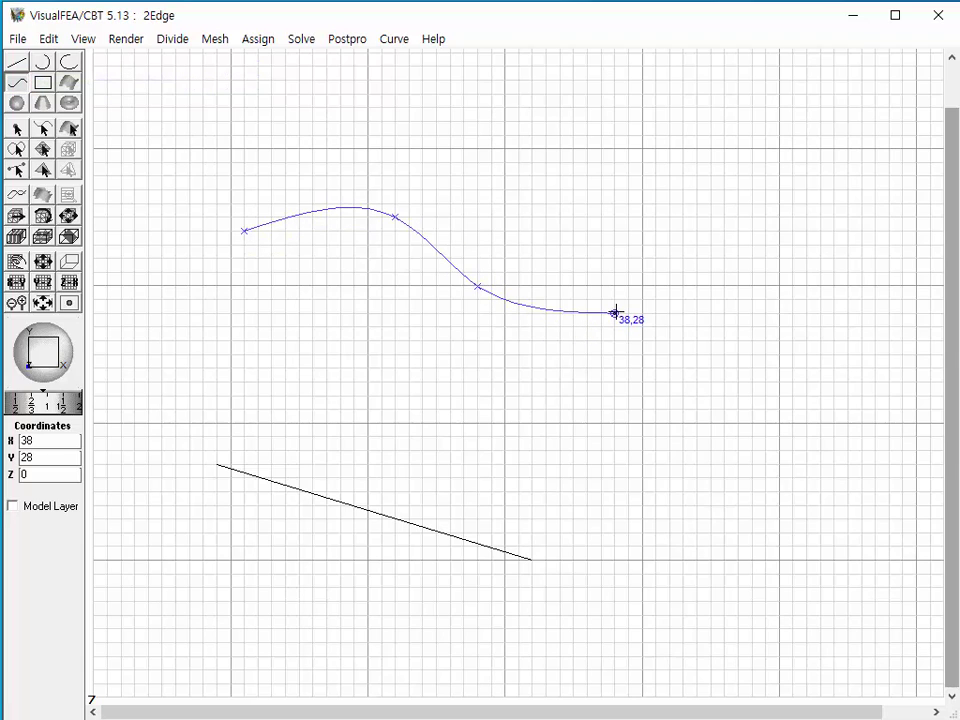
{"action": "double_click", "coordinate": [615, 313]}
Divide both the spline curve and the straight line into 20 segments each.
{"action": "left_click", "coordinate": [43, 128]}
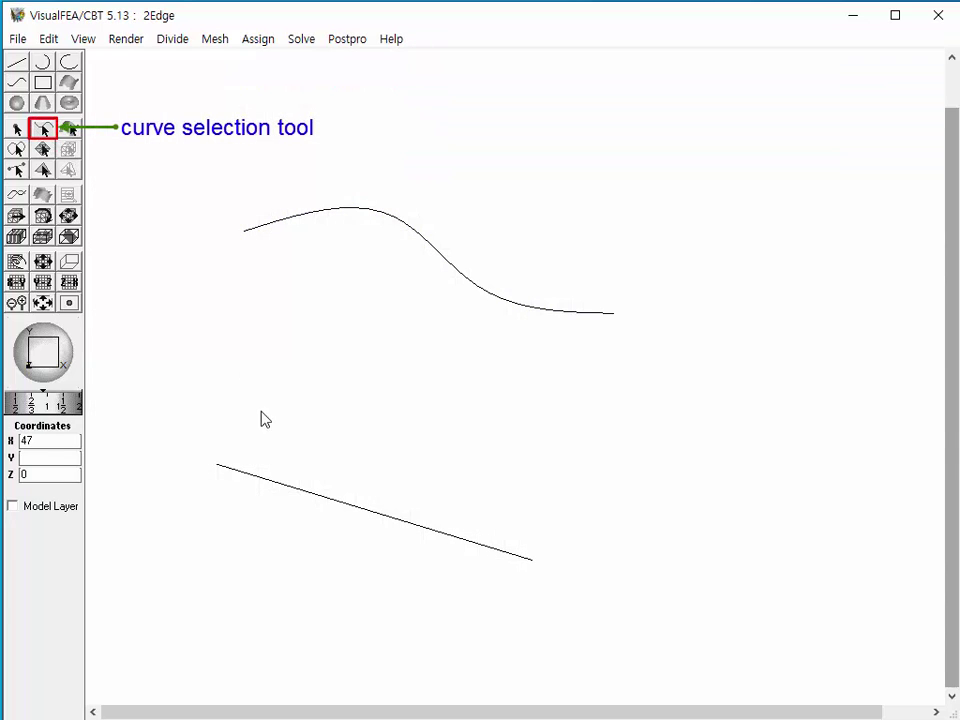
{"action": "left_click_drag", "start_coordinate": [180, 195], "coordinate": [733, 645]}
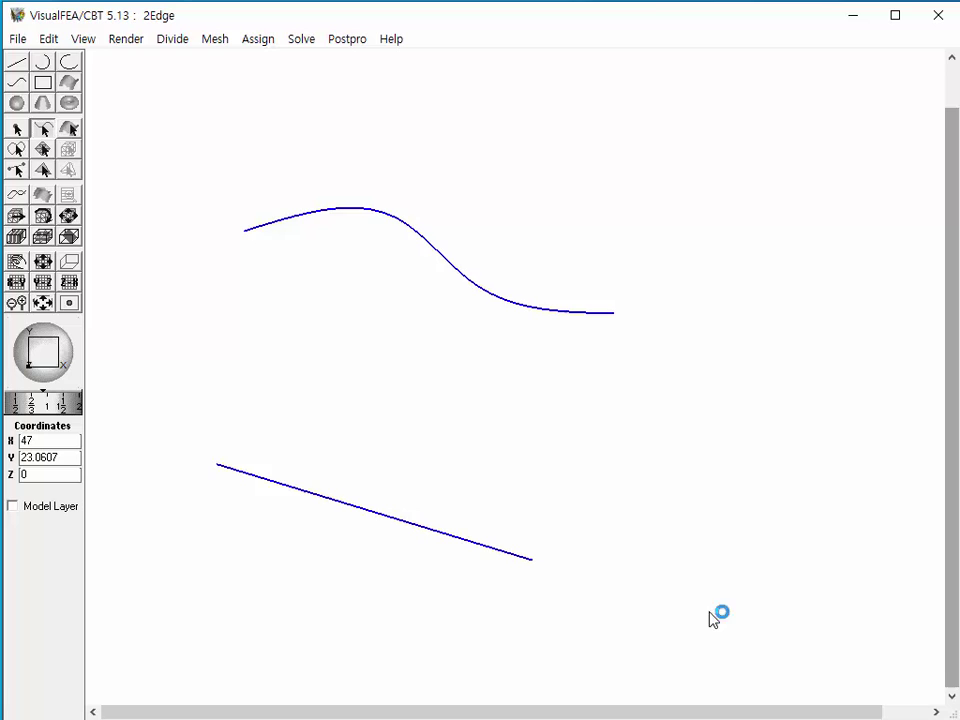
{"action": "left_click", "coordinate": [172, 39]}
{"action": "left_click", "coordinate": [209, 253]}
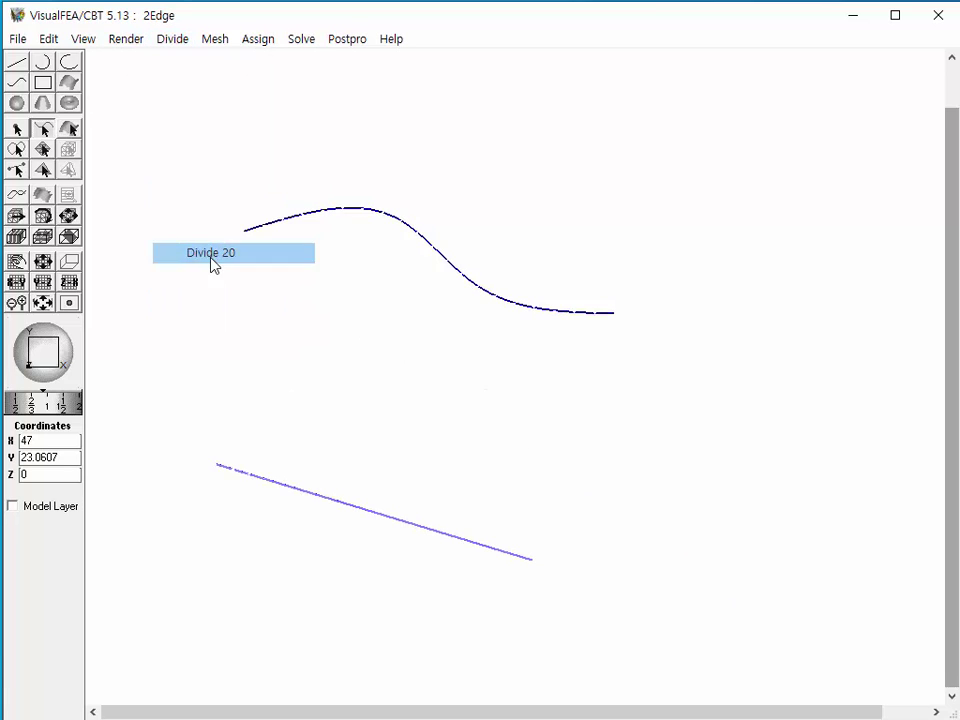
{"action": "left_click", "coordinate": [270, 297]}
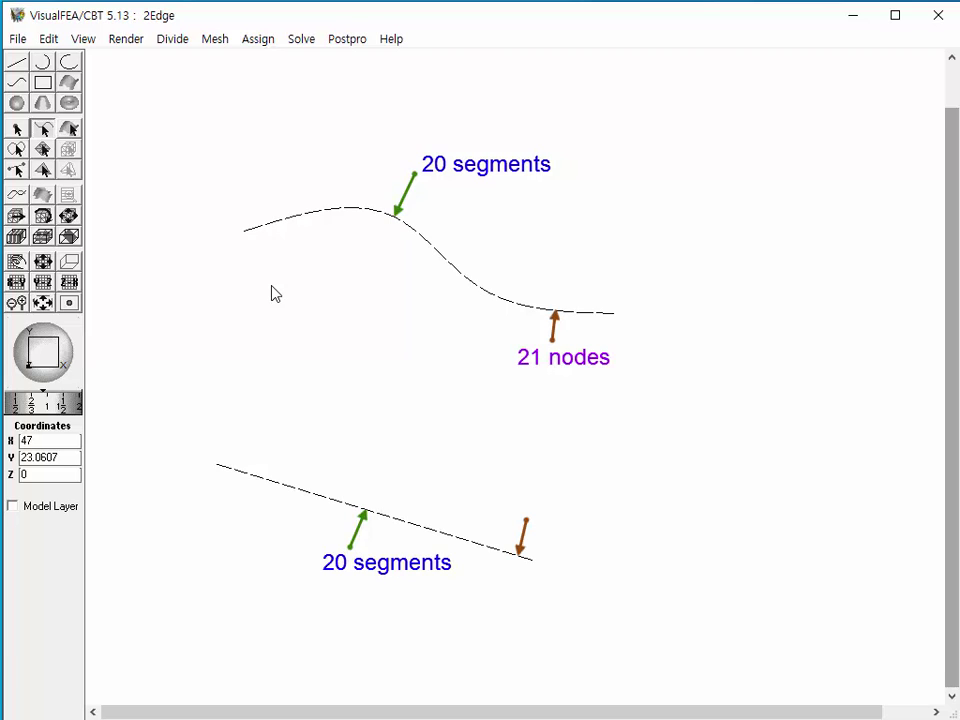
Generate a 2 Edges surface mesh between the two curves with Tria 3 elements, Optimal arrangement and a division of 10.
{"action": "left_click", "coordinate": [215, 39]}
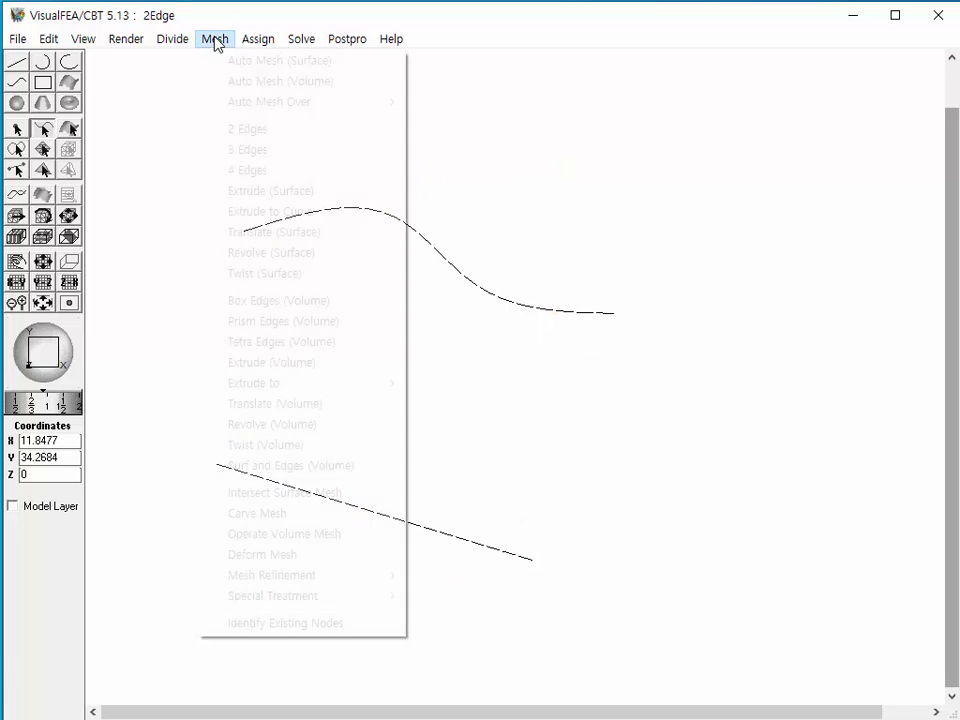
{"action": "left_click", "coordinate": [240, 130]}
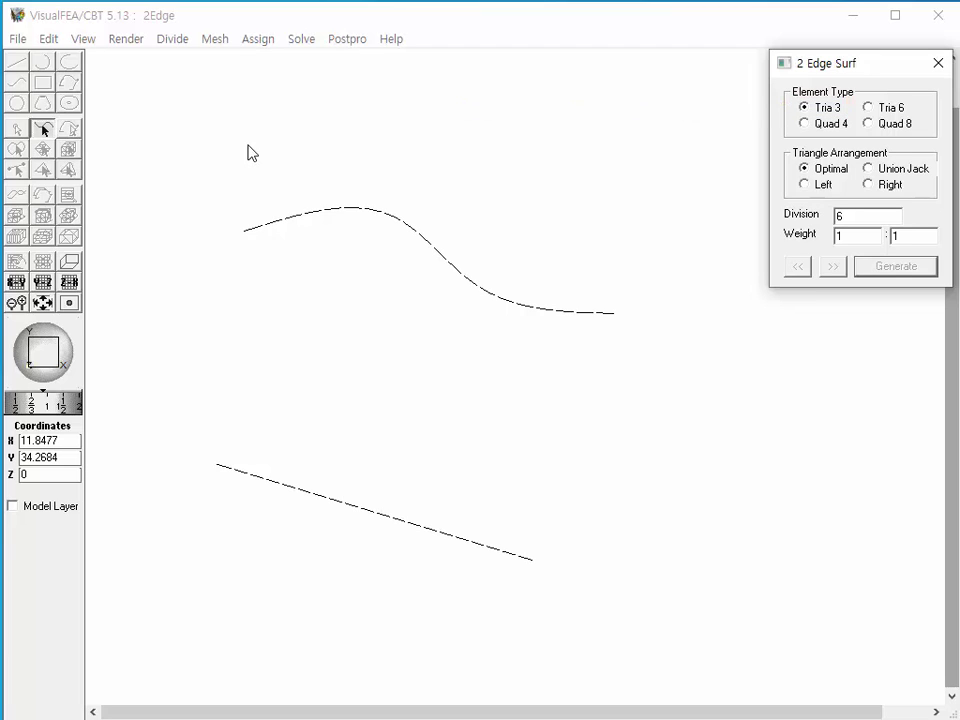
{"action": "left_click_drag", "start_coordinate": [185, 176], "coordinate": [662, 601]}
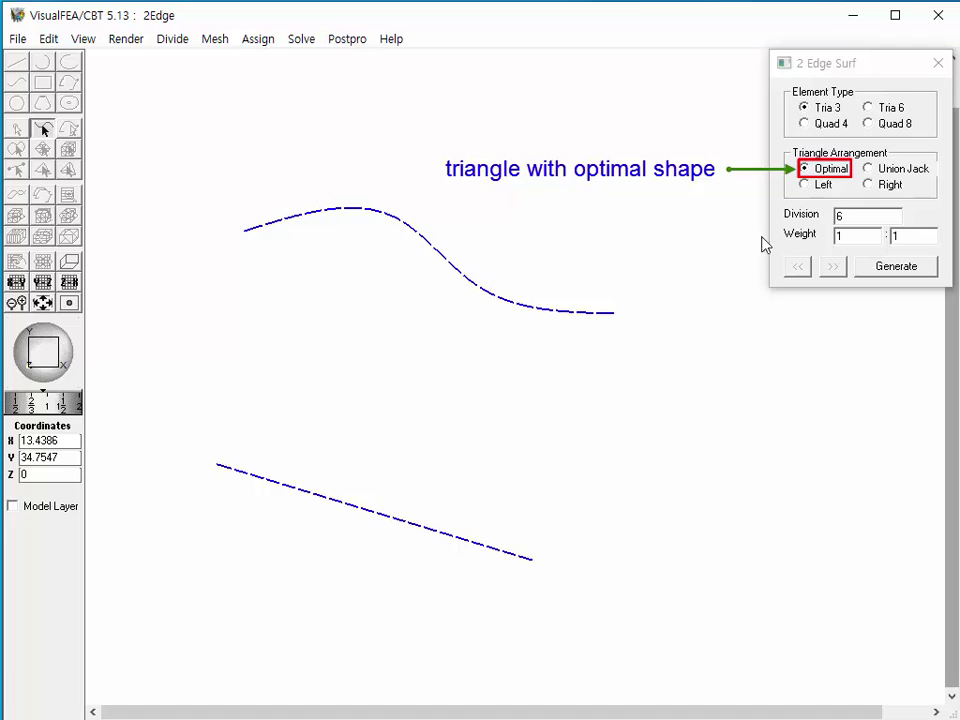
{"action": "double_click", "coordinate": [852, 219]}
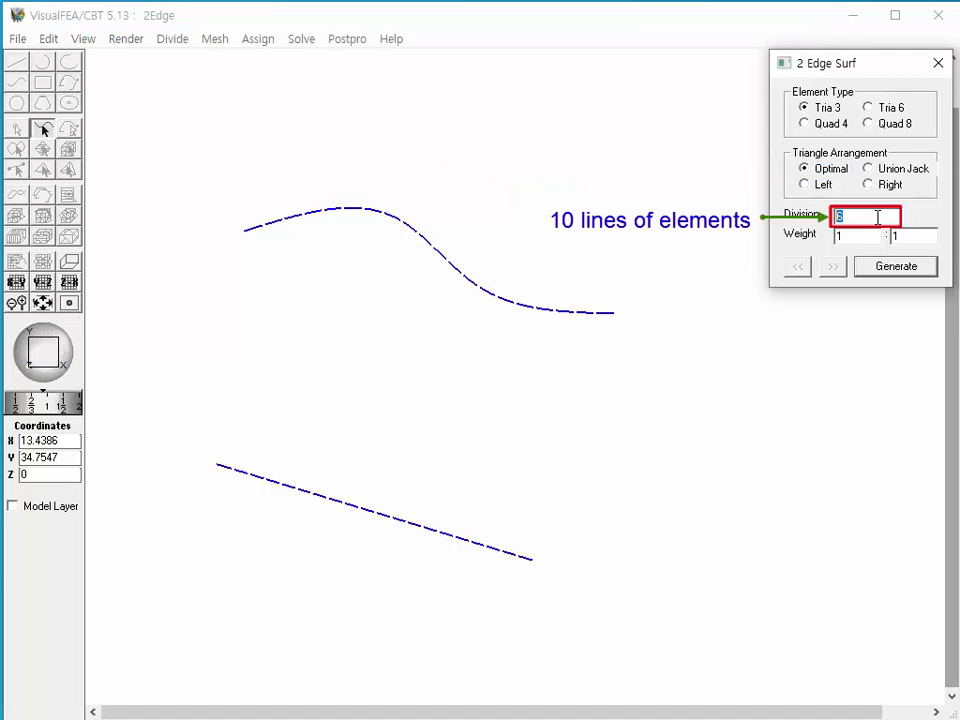
{"action": "type", "text": "10"}
{"action": "left_click", "coordinate": [881, 270]}
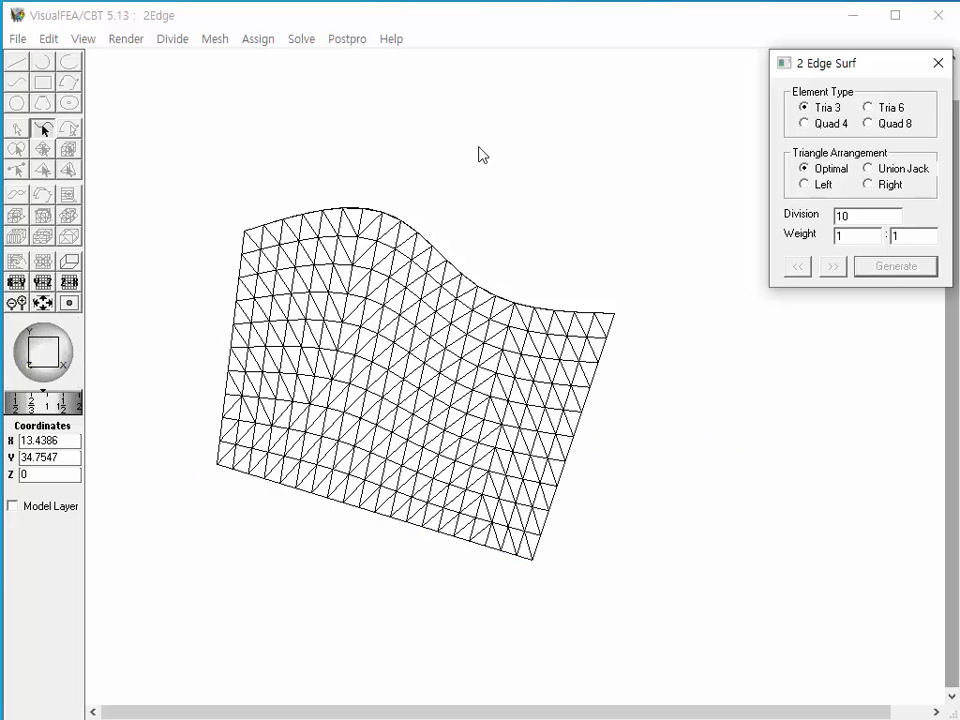
Undo the optimal triangle mesh and regenerate it between both curves with the Union Jack triangle arrangement.
{"action": "left_click", "coordinate": [47, 39]}
{"action": "left_click", "coordinate": [48, 61]}
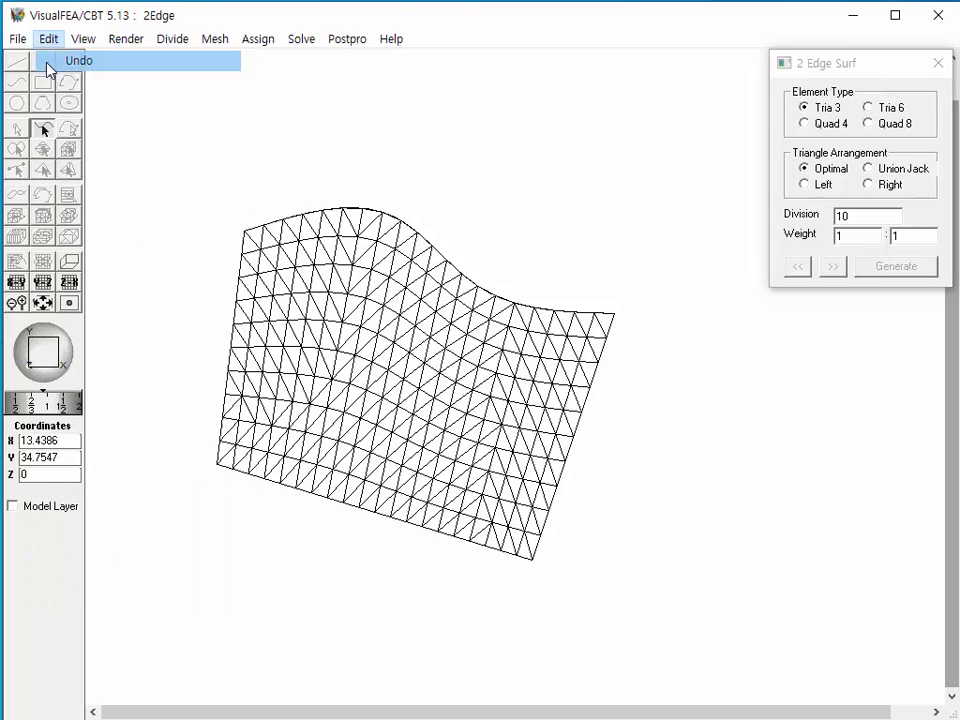
{"action": "left_click", "coordinate": [869, 169]}
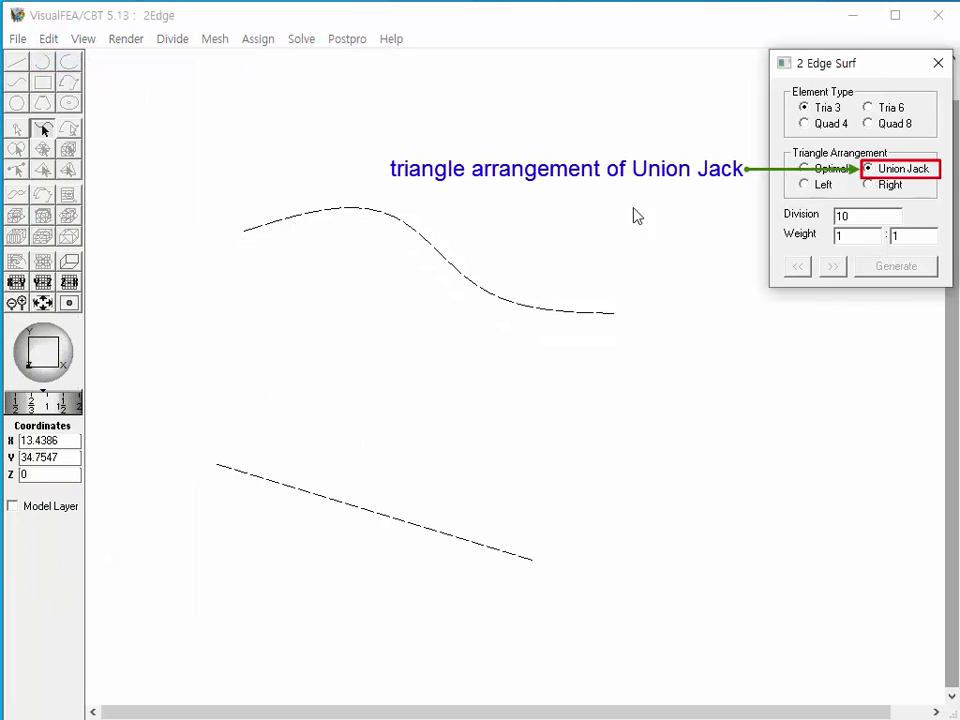
{"action": "left_click_drag", "start_coordinate": [196, 165], "coordinate": [843, 668]}
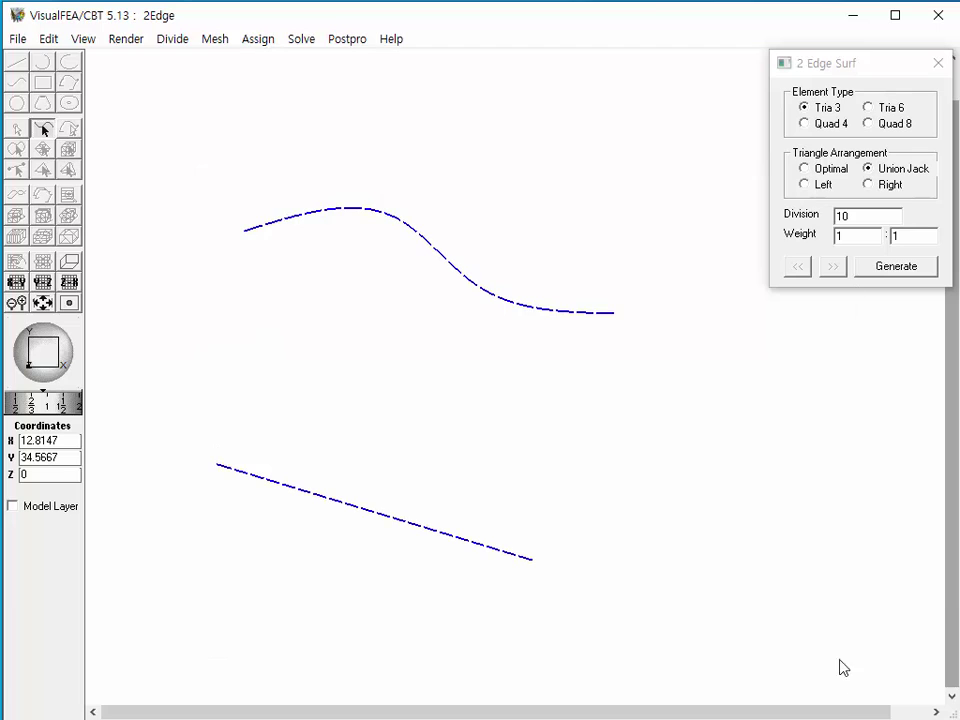
{"action": "left_click", "coordinate": [889, 272]}
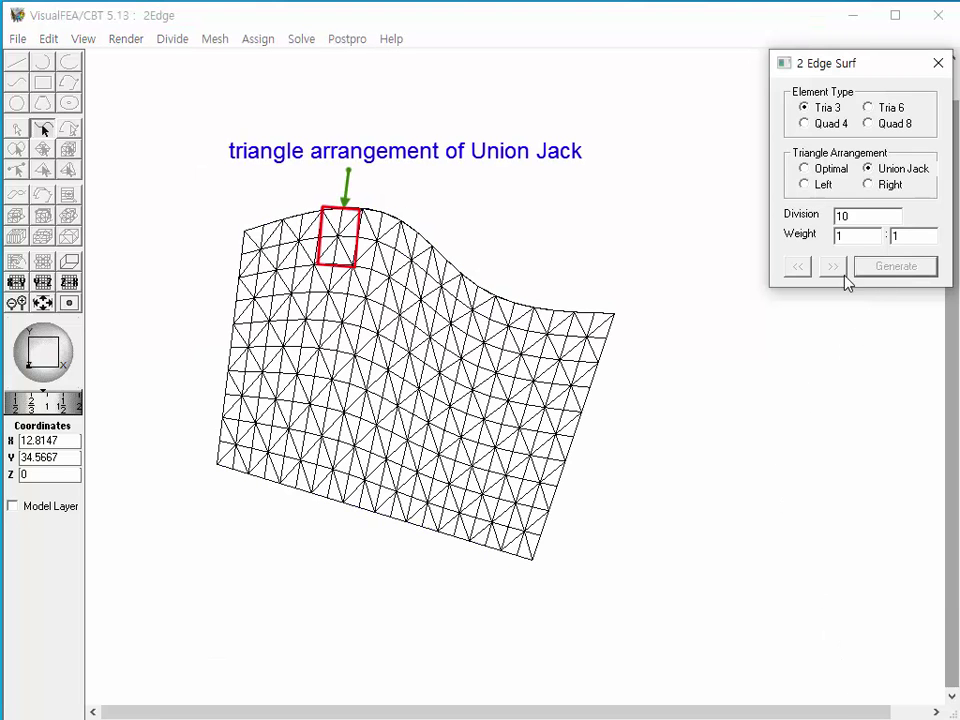
Undo the Union Jack mesh and regenerate it between both curves with the Left triangle arrangement.
{"action": "left_click", "coordinate": [48, 38]}
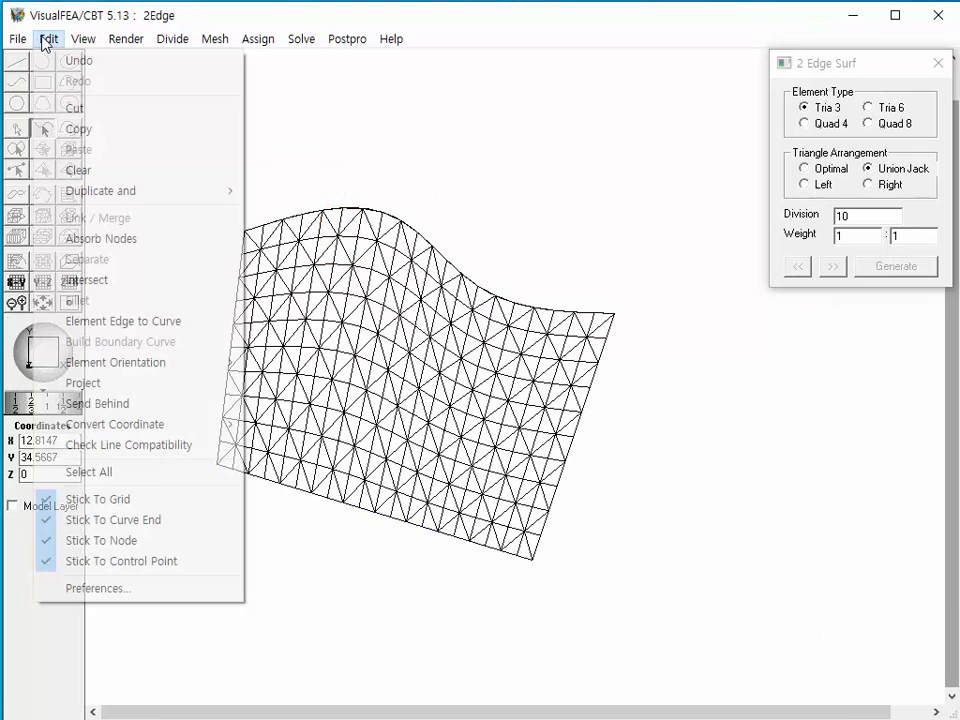
{"action": "left_click", "coordinate": [78, 60]}
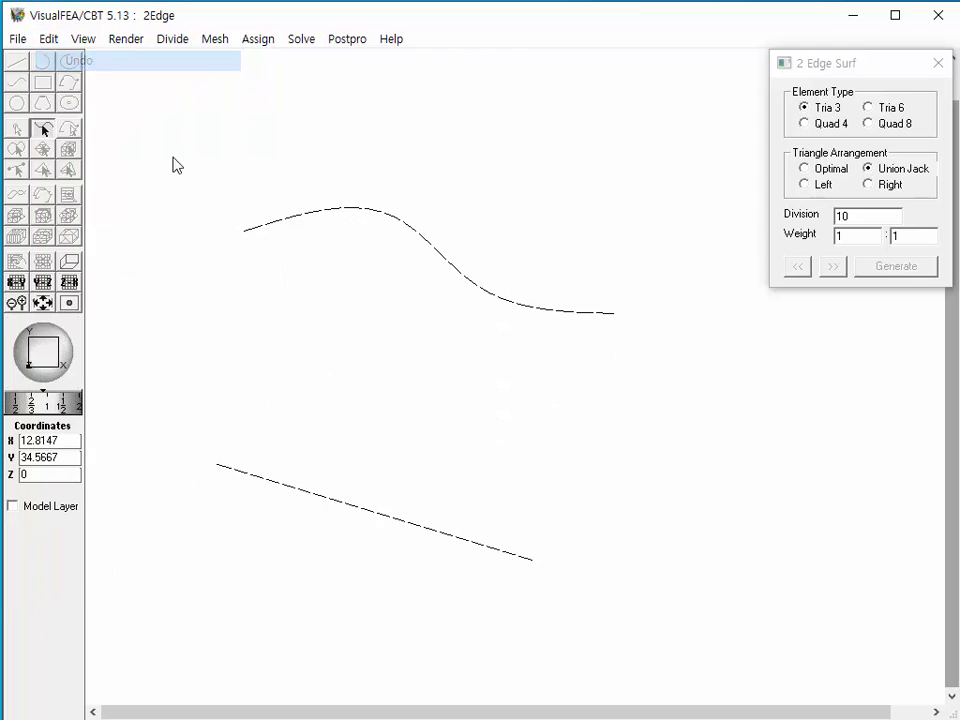
{"action": "left_click", "coordinate": [805, 186]}
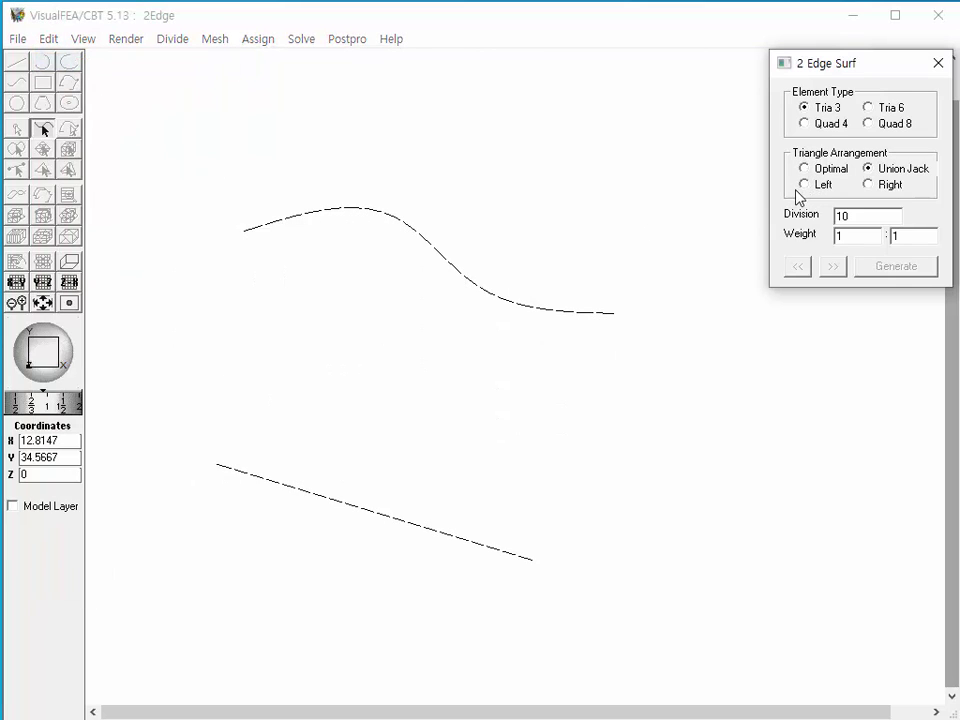
{"action": "left_click_drag", "start_coordinate": [193, 150], "coordinate": [731, 637]}
{"action": "left_click", "coordinate": [893, 285]}
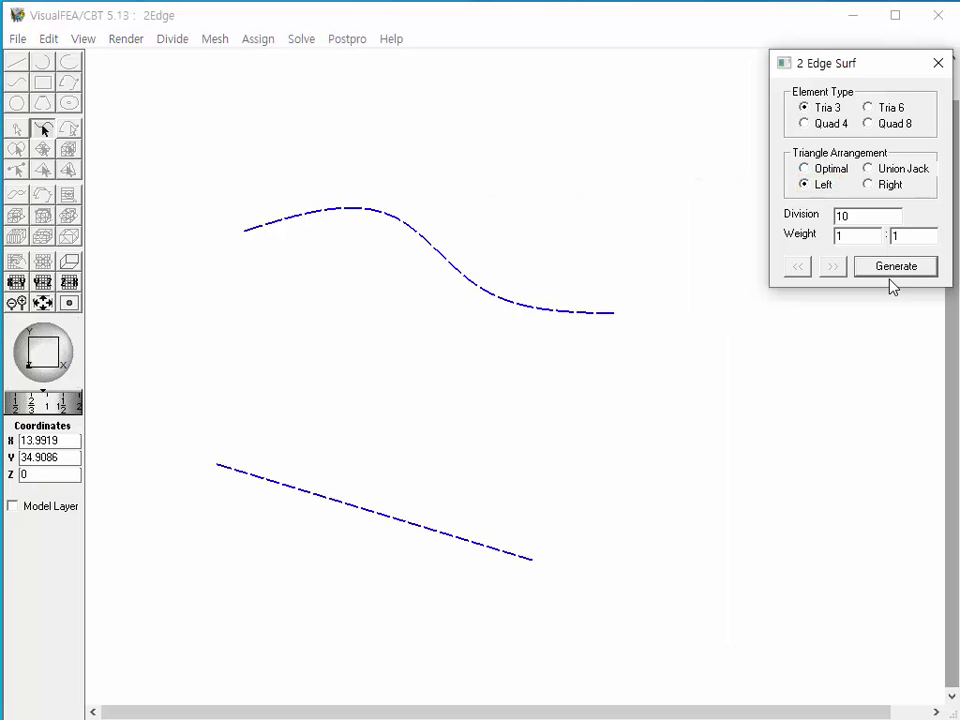
{"action": "left_click", "coordinate": [896, 267]}
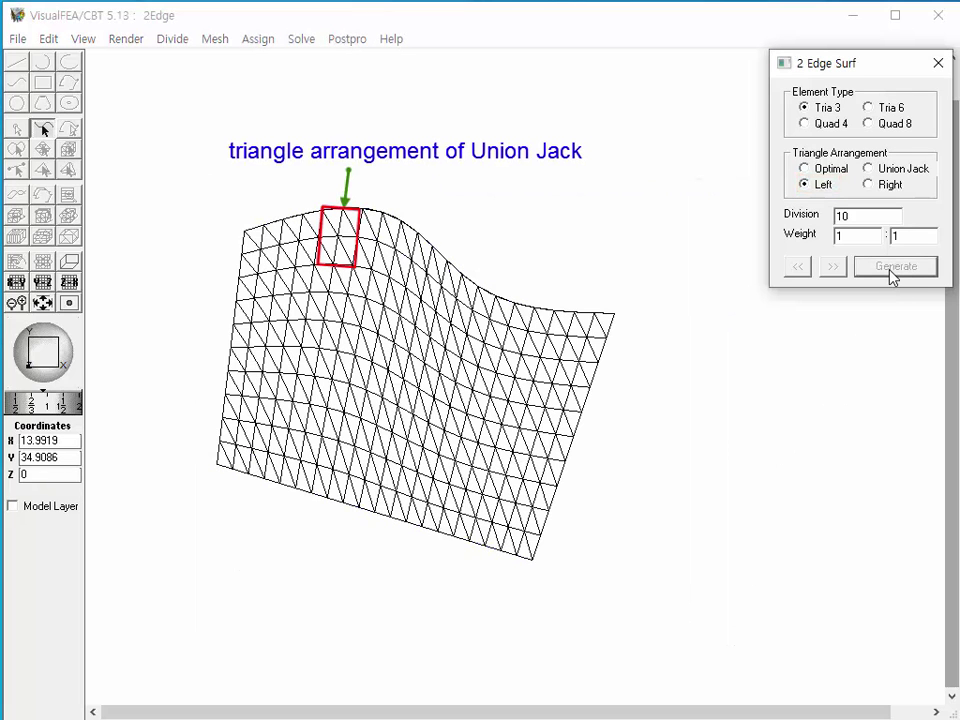
Undo the Left-arranged triangle mesh and generate a Quad 4 element mesh between the two curves.
{"action": "left_click", "coordinate": [50, 40]}
{"action": "left_click", "coordinate": [47, 62]}
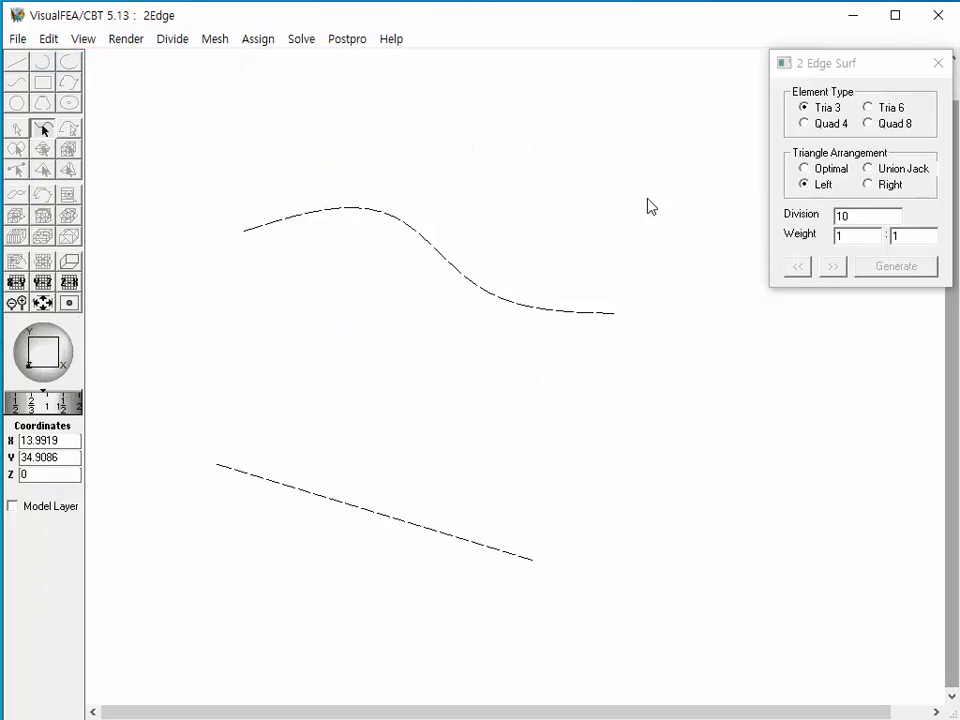
{"action": "left_click", "coordinate": [806, 123]}
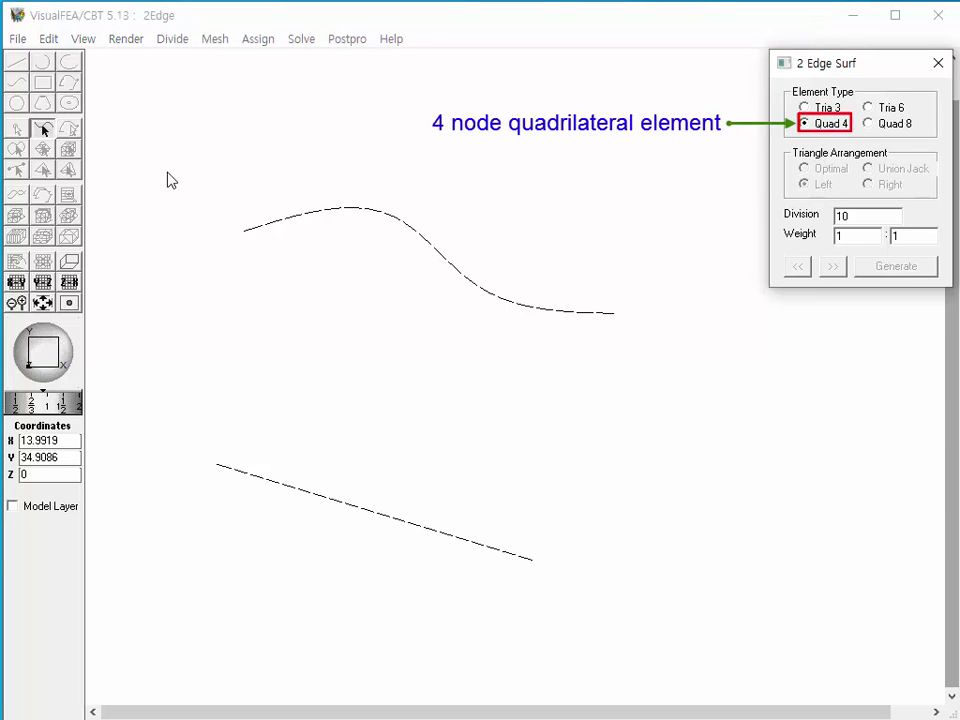
{"action": "left_click_drag", "start_coordinate": [164, 148], "coordinate": [676, 610]}
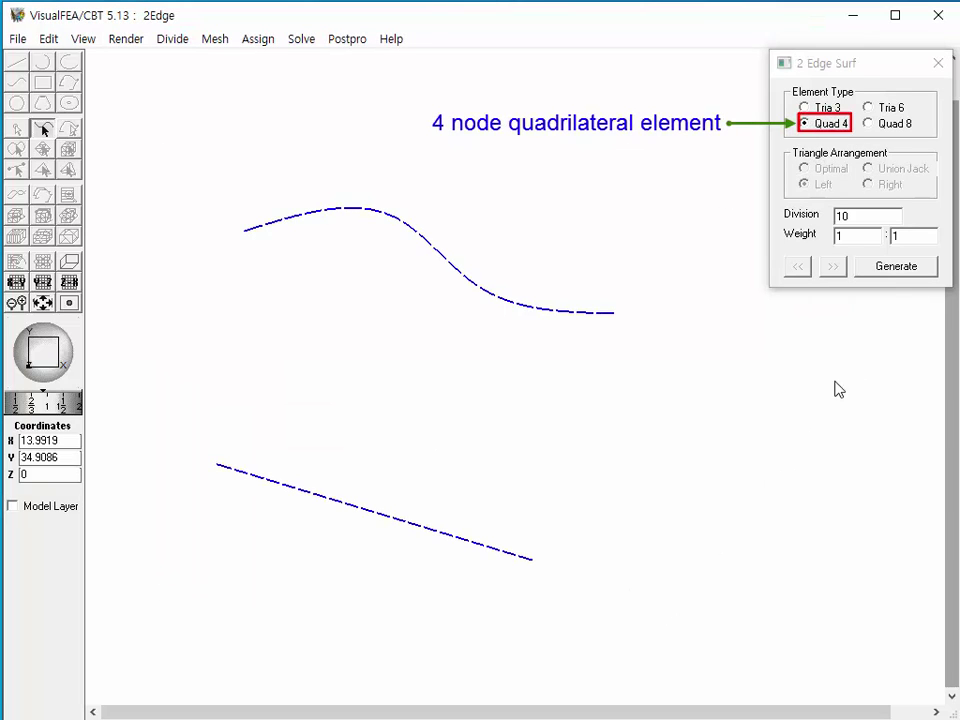
{"action": "left_click", "coordinate": [897, 268]}
{"action": "left_click", "coordinate": [897, 268]}
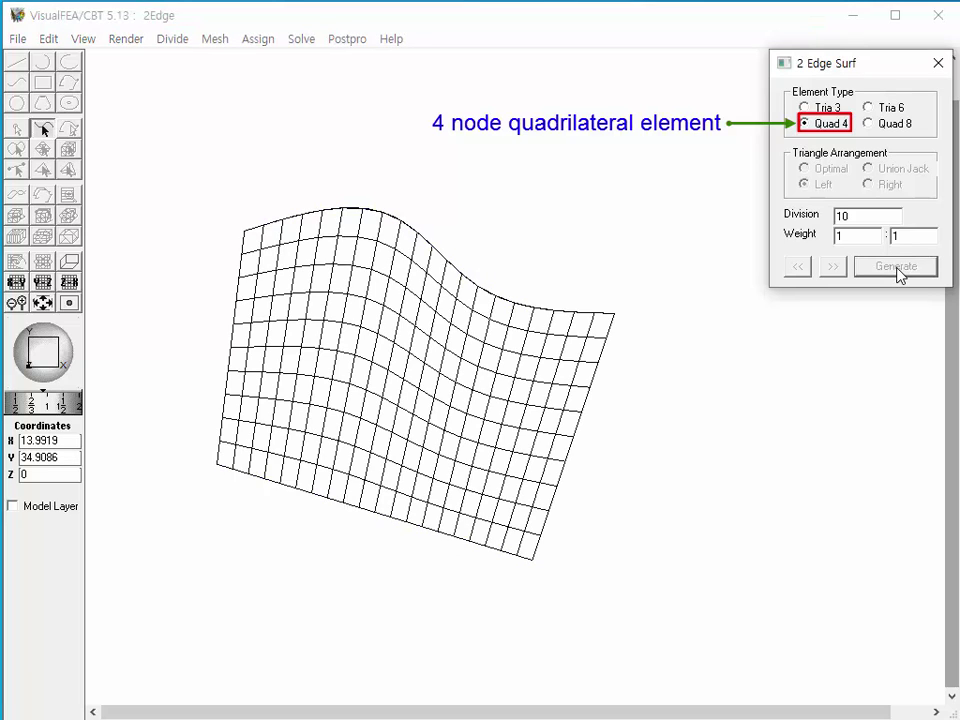
Undo the Quad 4 mesh, generate a Quad 8 element mesh between the two curves and close the 2 Edge Surf settings.
{"action": "left_click", "coordinate": [47, 38]}
{"action": "left_click", "coordinate": [54, 62]}
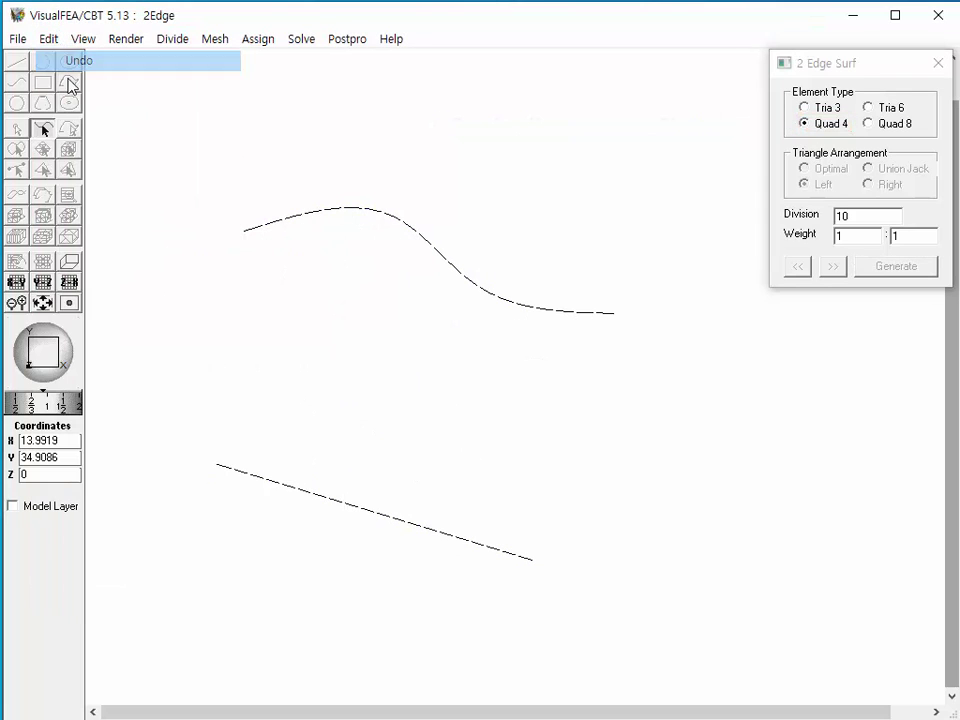
{"action": "left_click", "coordinate": [870, 124]}
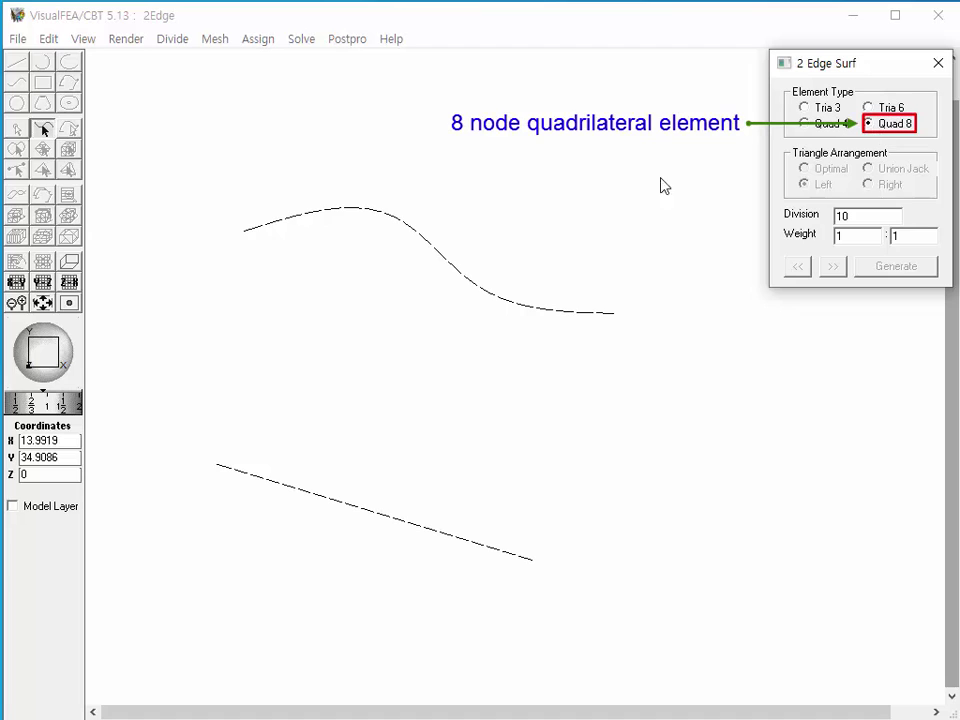
{"action": "left_click_drag", "start_coordinate": [178, 167], "coordinate": [750, 640]}
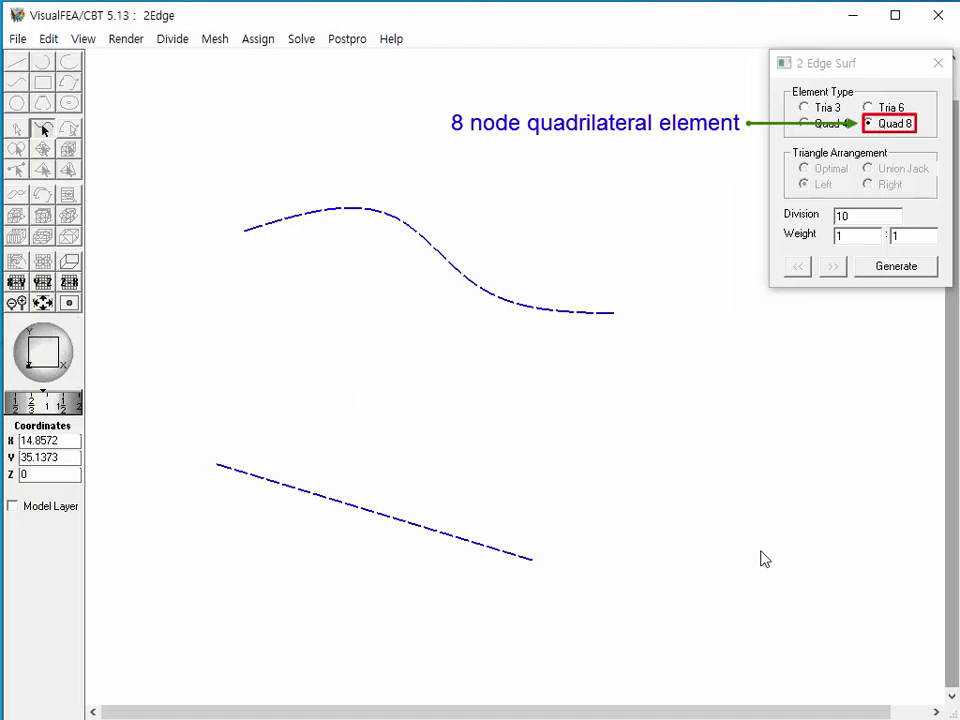
{"action": "left_click", "coordinate": [868, 266]}
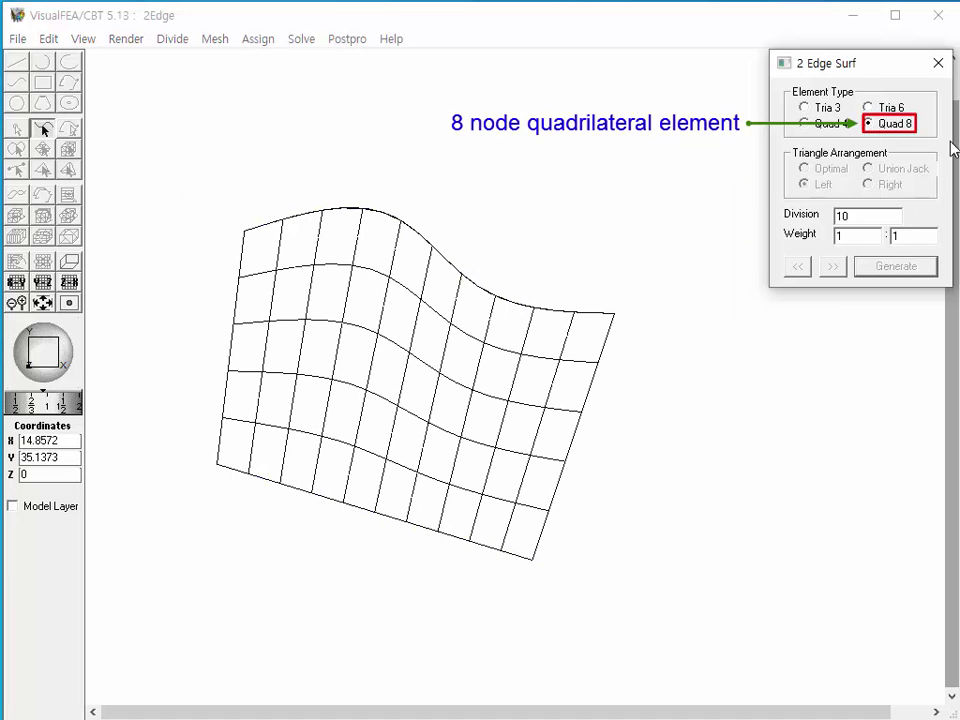
{"action": "left_click", "coordinate": [938, 64]}
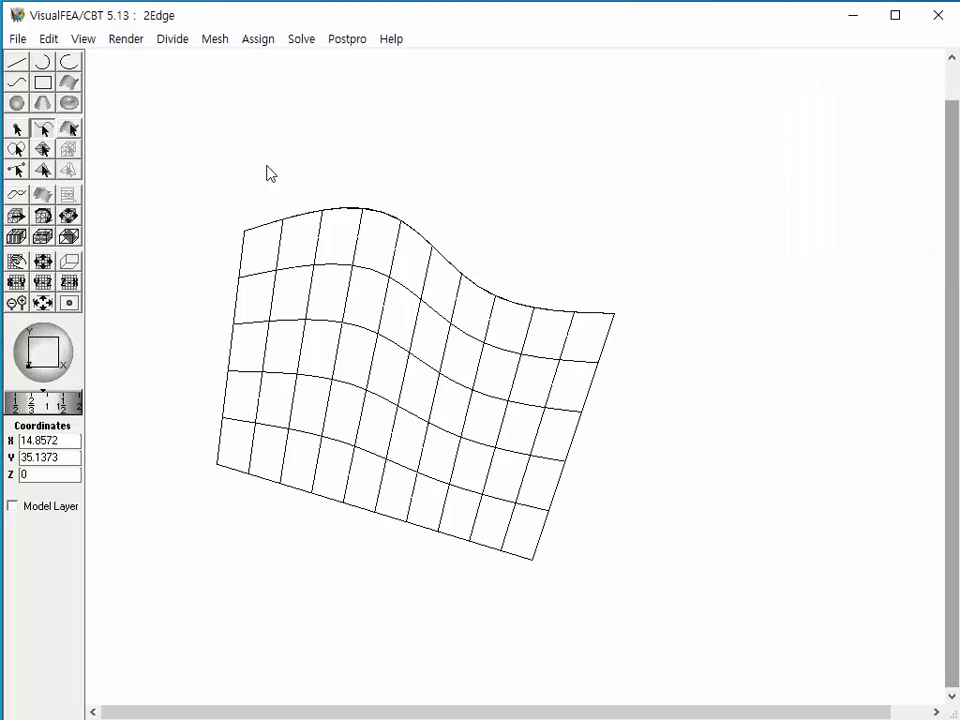
Select all nodes of the Quad 8 mesh to examine the corner and mid-side node positions, and deselect them.
{"action": "left_click", "coordinate": [17, 128]}
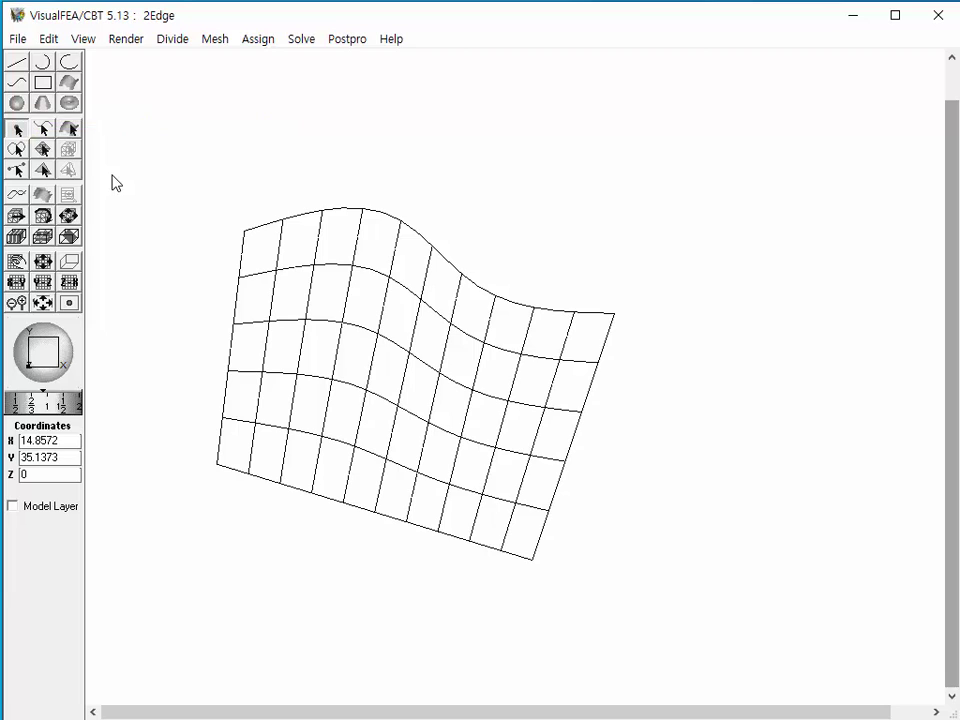
{"action": "left_click_drag", "start_coordinate": [155, 181], "coordinate": [680, 633]}
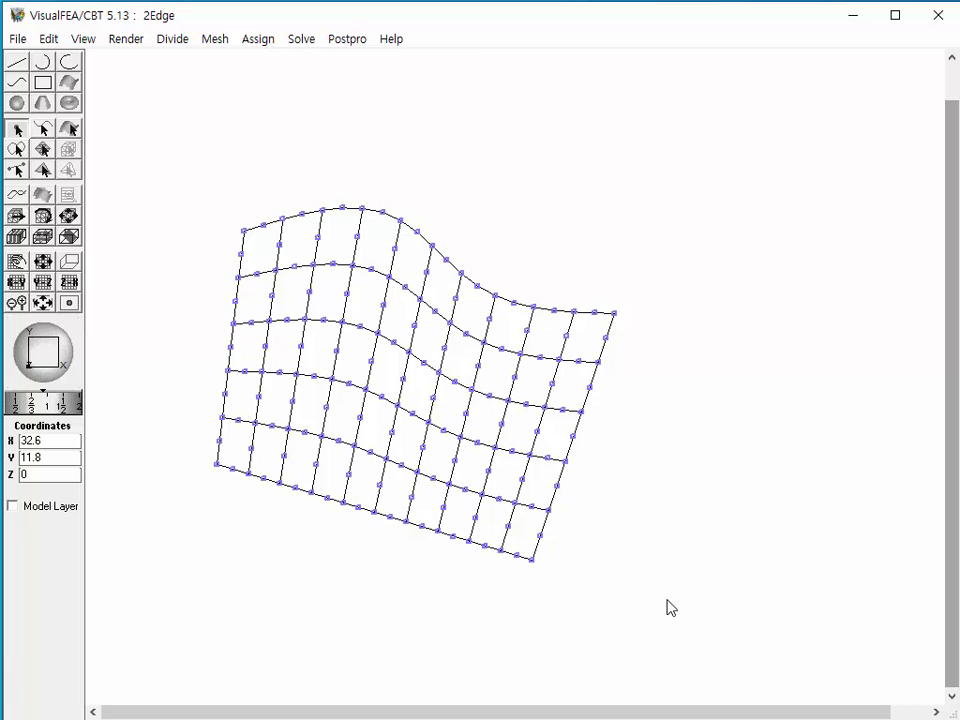
{"action": "left_click", "coordinate": [624, 579]}
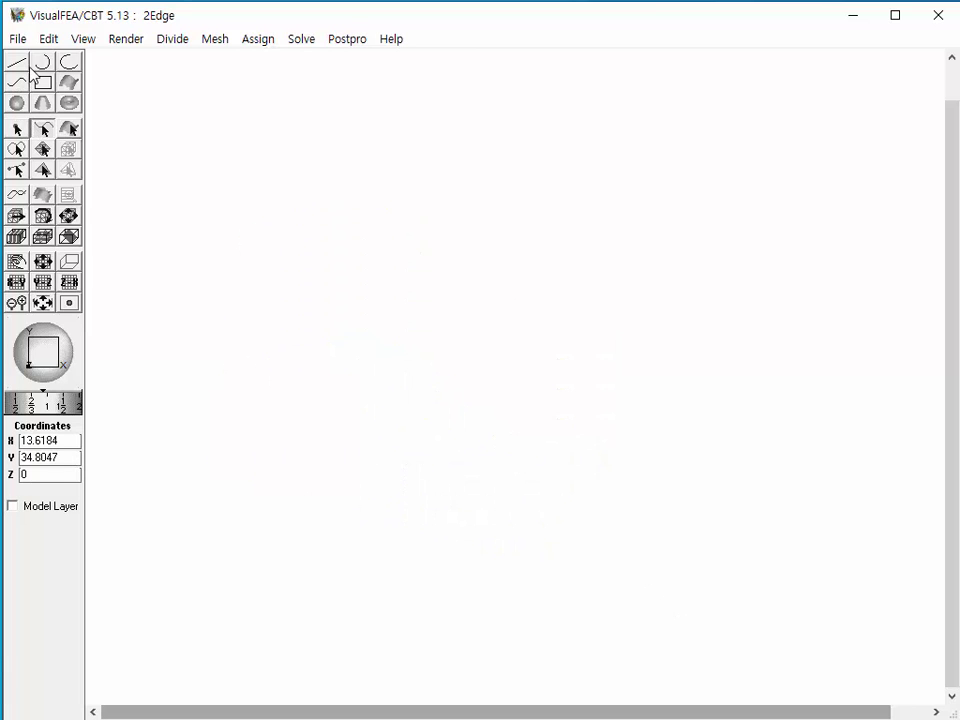
Draw a quarter-circle arc centred at (10, 10) with radius 6, running from (10, 16) to (16, 10).
{"action": "left_click", "coordinate": [42, 61]}
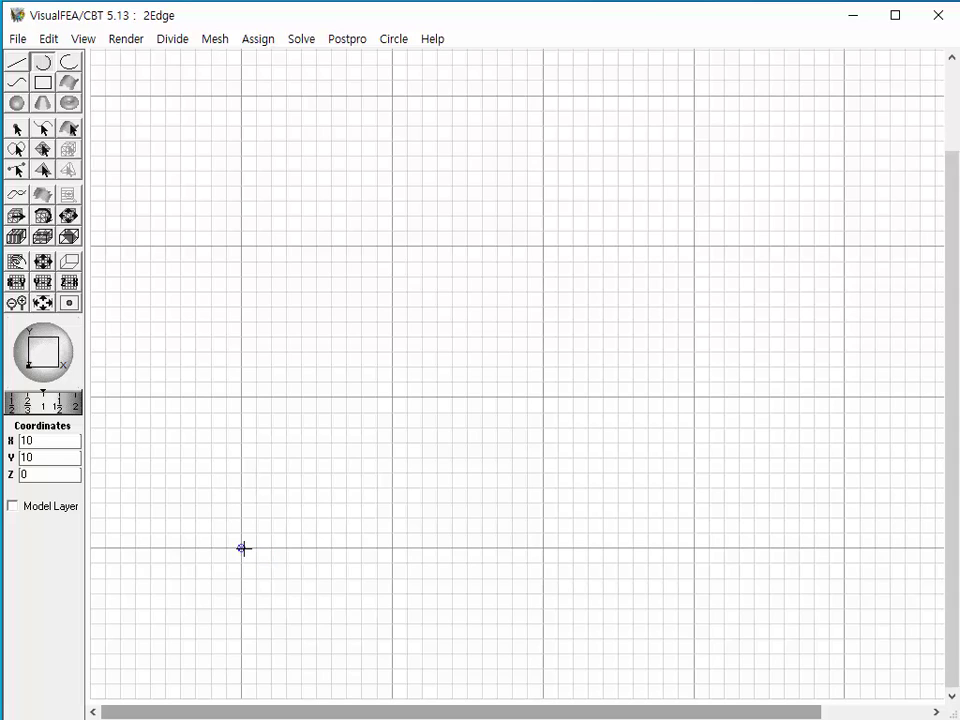
{"action": "left_click", "coordinate": [242, 548]}
{"action": "left_click", "coordinate": [240, 459]}
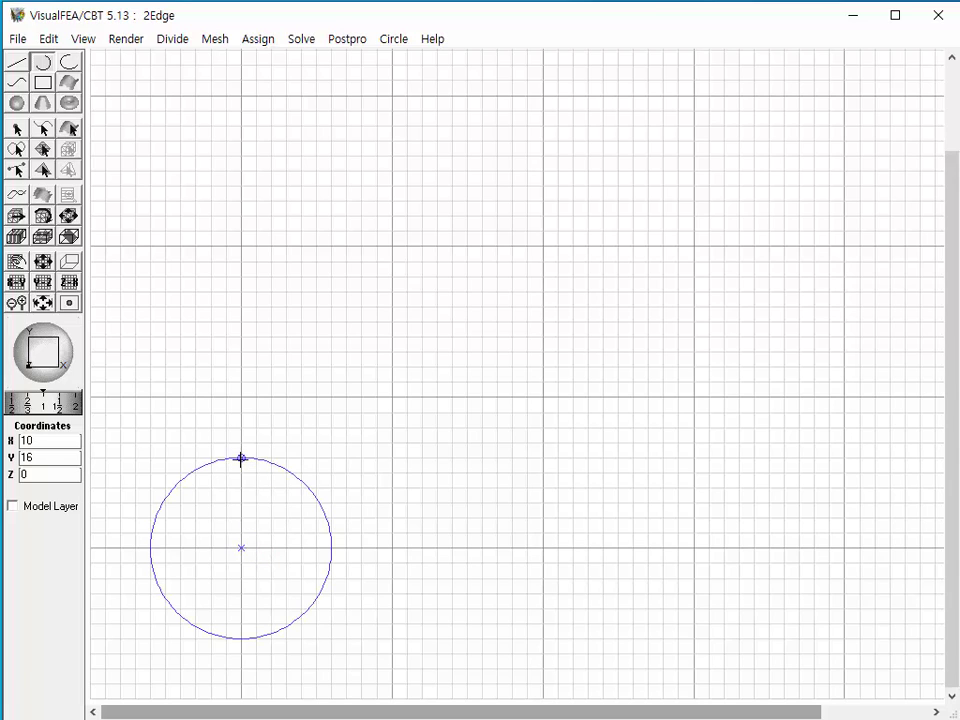
{"action": "left_click", "coordinate": [331, 548]}
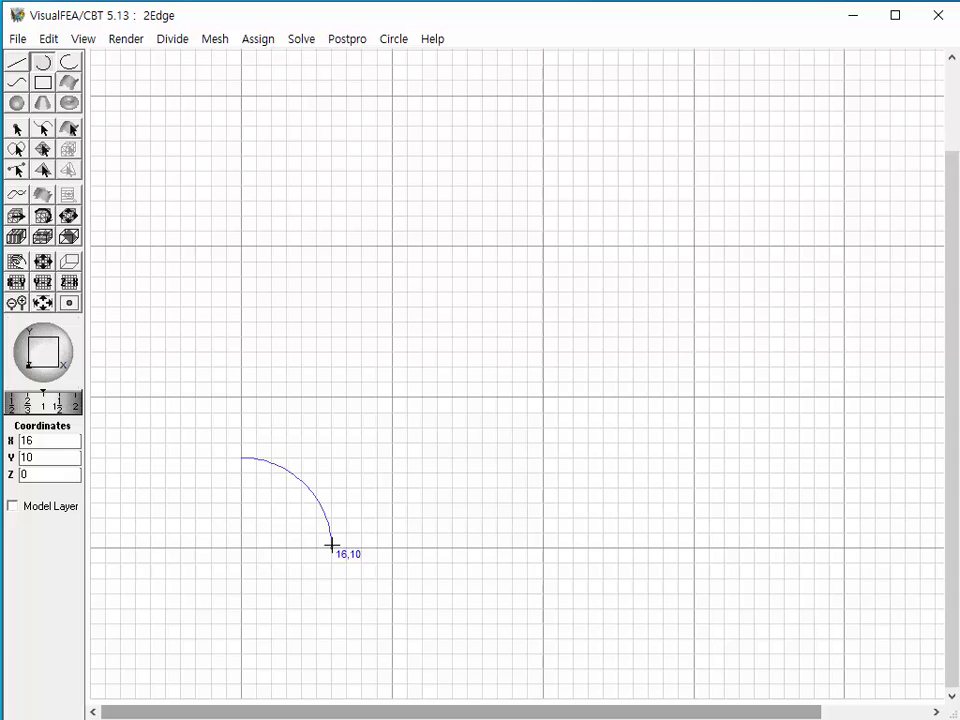
Draw a horizontal line from (10, 37) to (37, 37) and a vertical line from (37, 10) to (37, 37).
{"action": "left_click", "coordinate": [17, 62]}
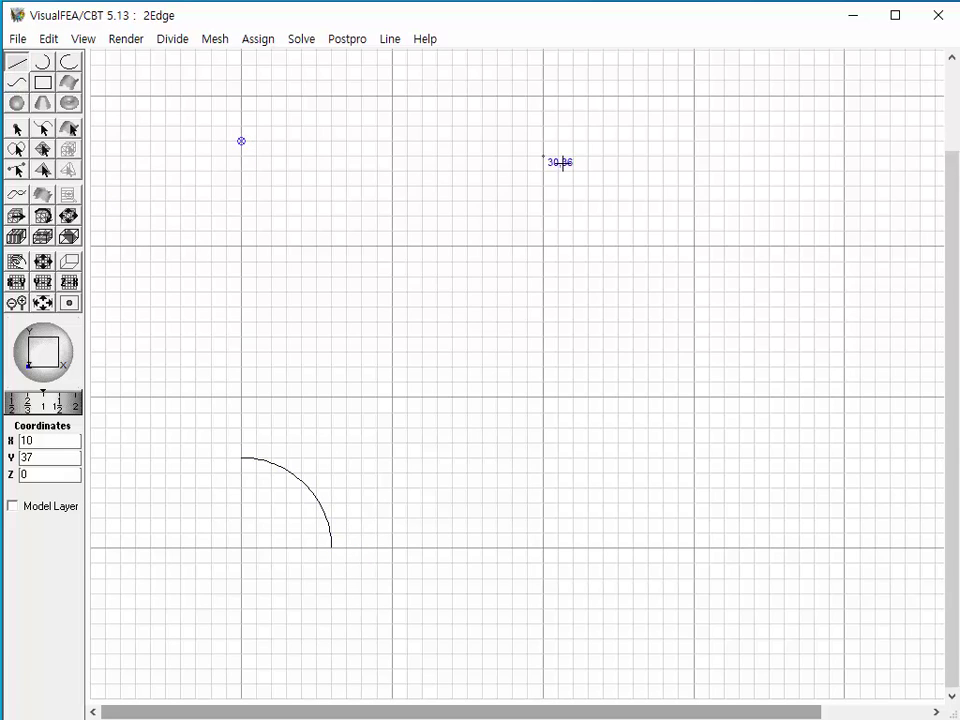
{"action": "left_click", "coordinate": [648, 141]}
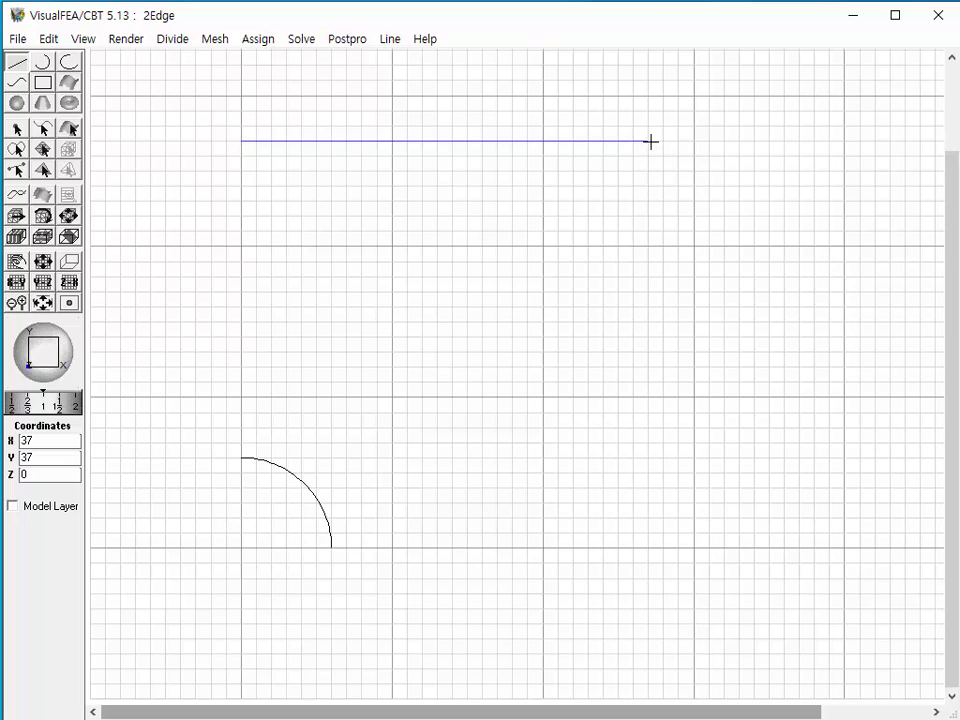
{"action": "left_click", "coordinate": [647, 549]}
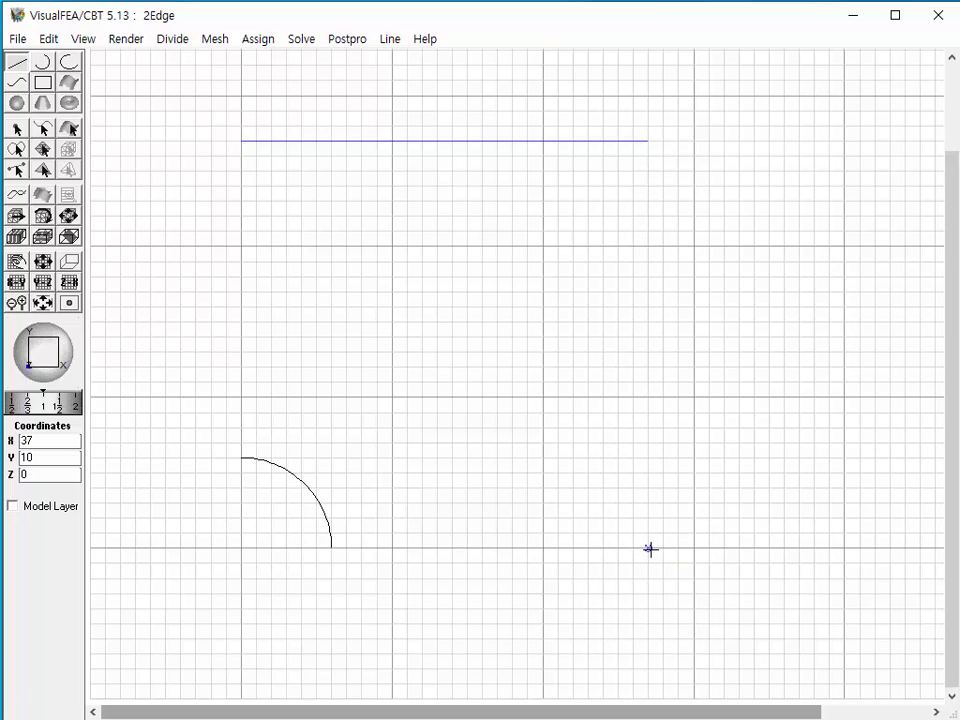
{"action": "left_click", "coordinate": [647, 141]}
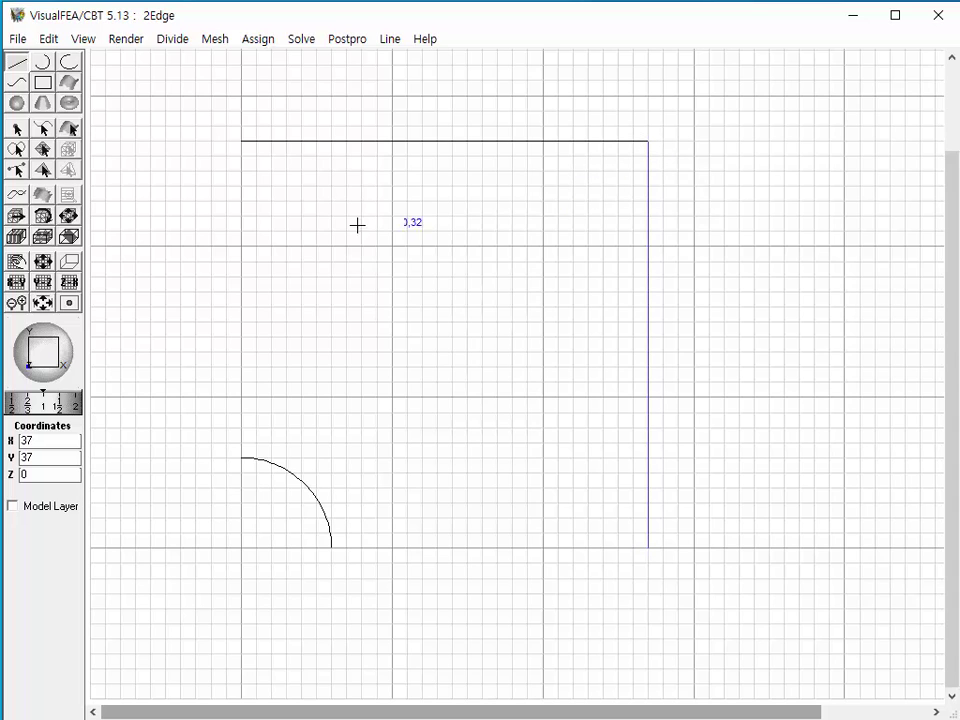
Divide the quarter-circle arc into 20 segments.
{"action": "left_click", "coordinate": [42, 128]}
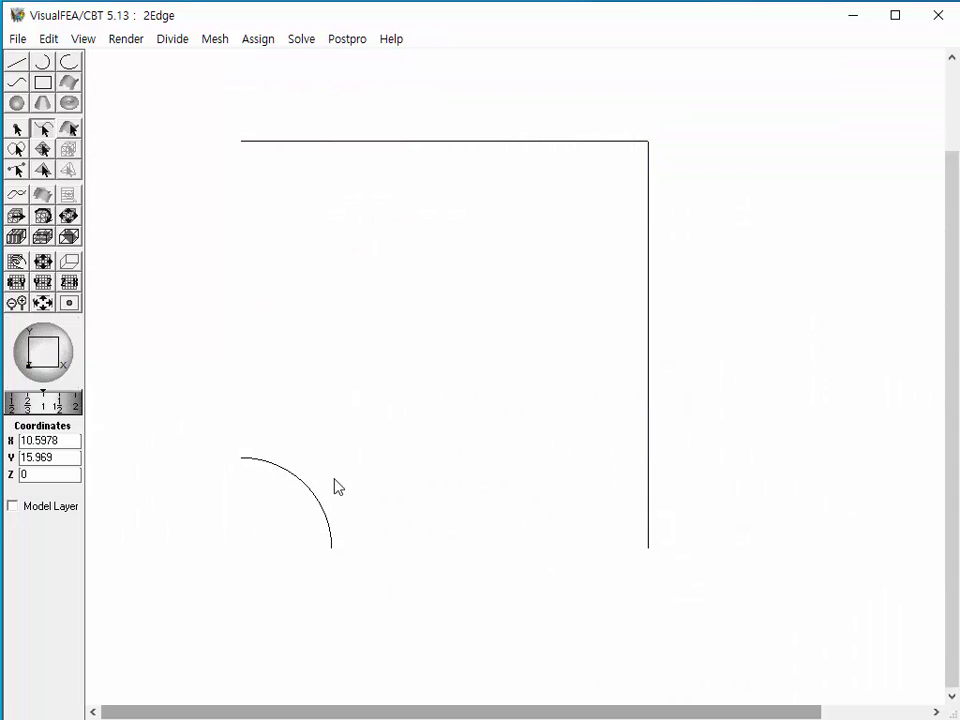
{"action": "left_click", "coordinate": [329, 529]}
{"action": "left_click", "coordinate": [172, 40]}
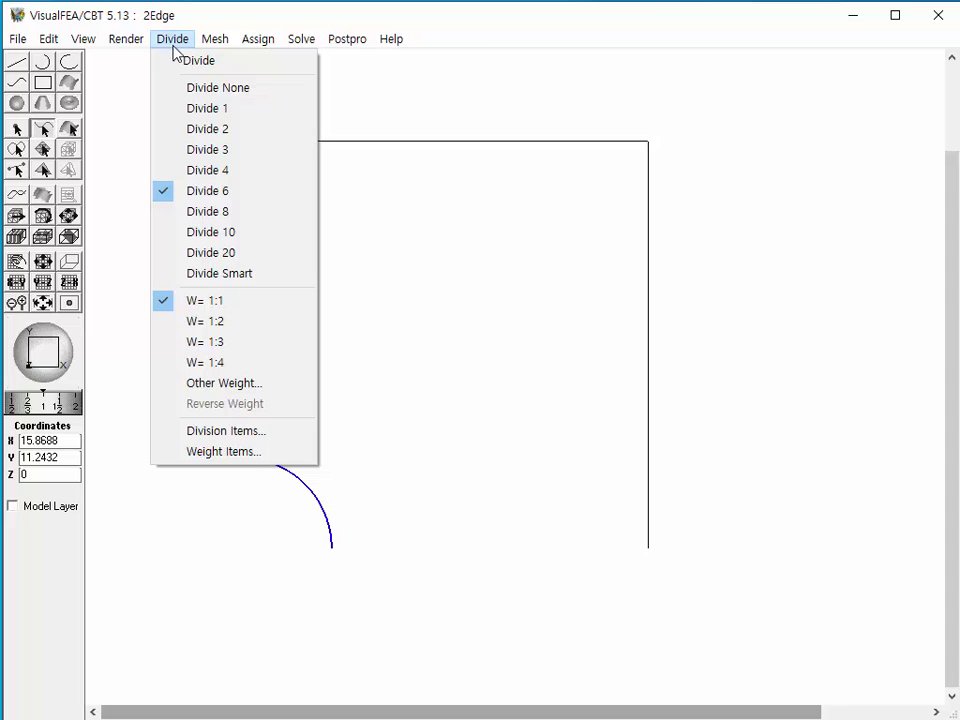
{"action": "left_click", "coordinate": [203, 253]}
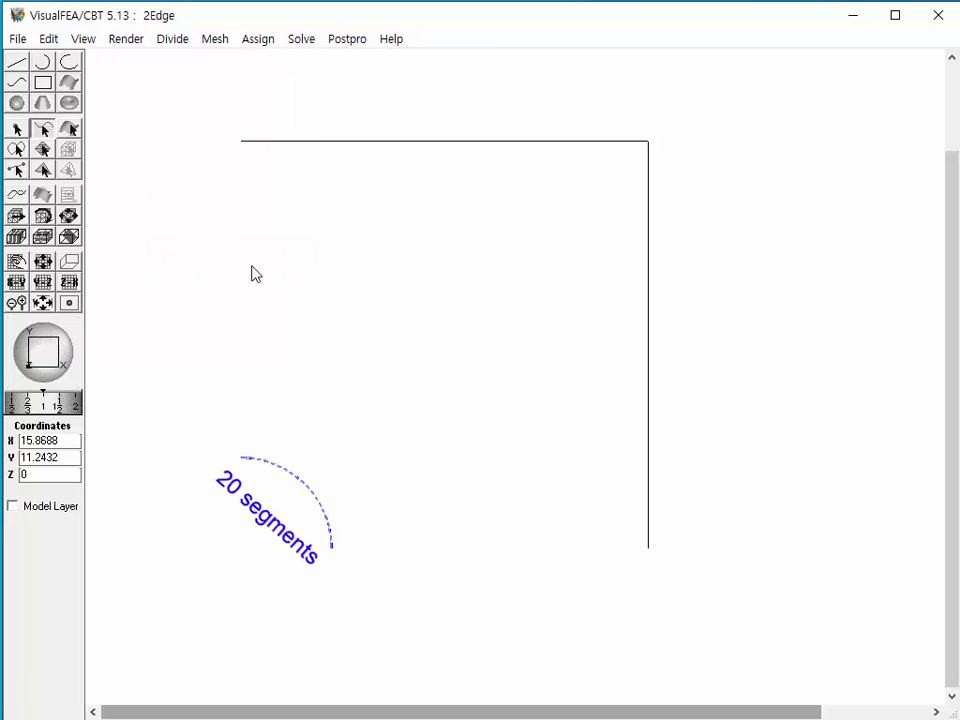
Divide the horizontal line and the vertical line into 10 segments each, and deselect them.
{"action": "left_click", "coordinate": [381, 142]}
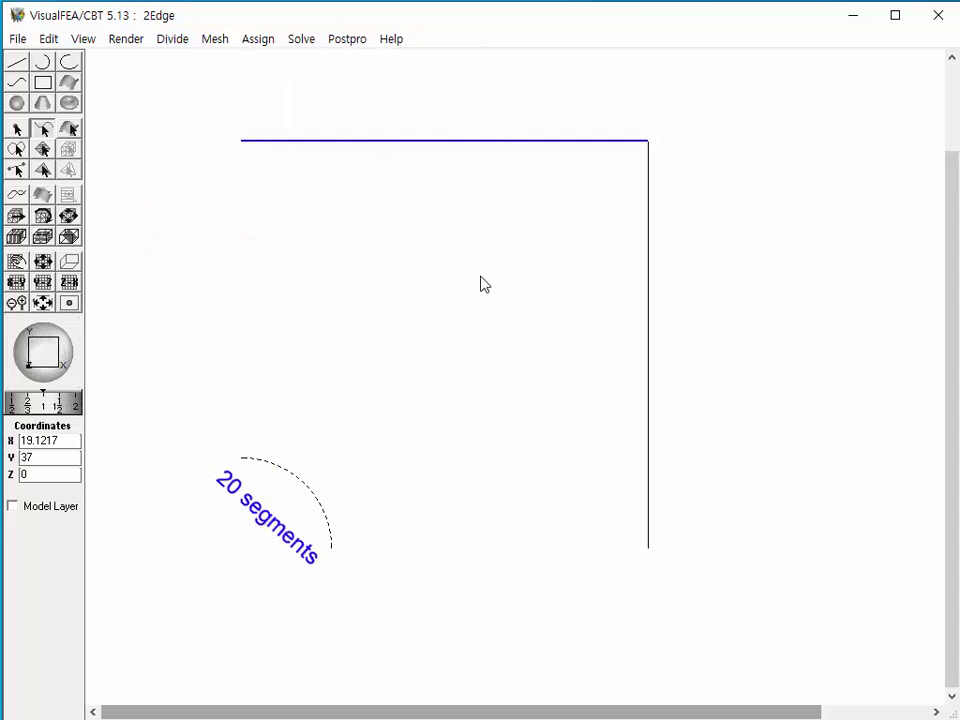
{"action": "left_click", "coordinate": [649, 231], "text": "shift"}
{"action": "left_click", "coordinate": [172, 40]}
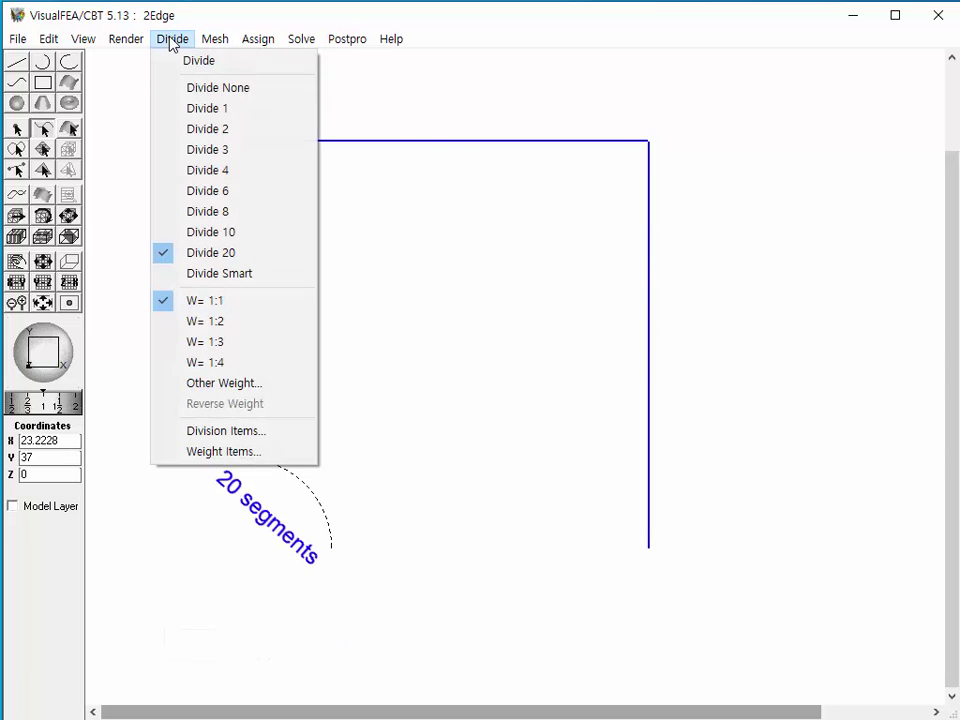
{"action": "left_click", "coordinate": [190, 233]}
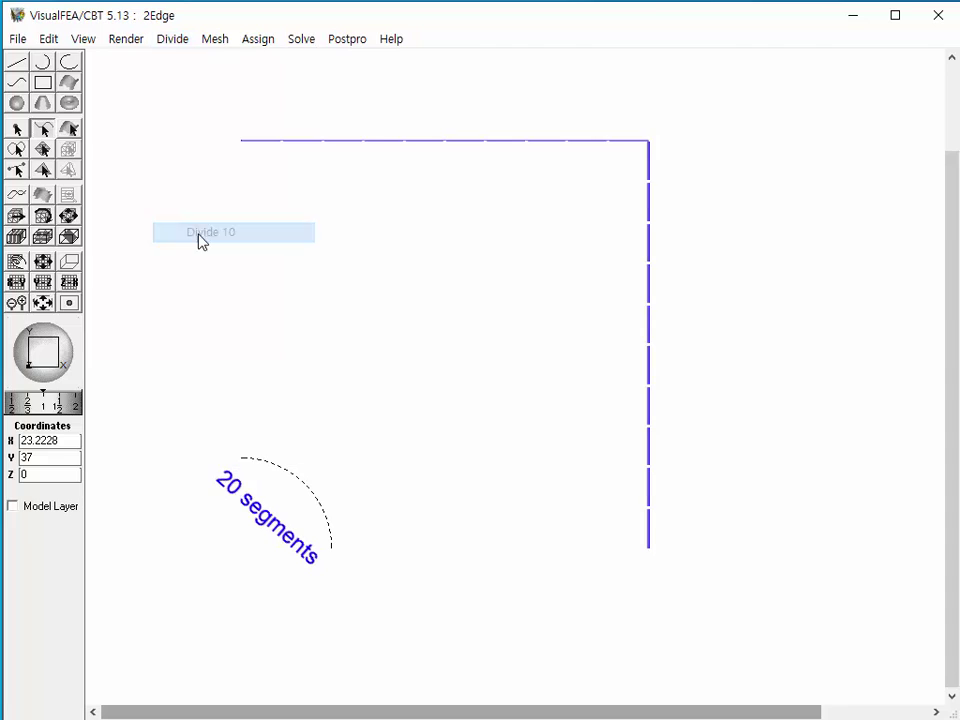
{"action": "left_click", "coordinate": [352, 280]}
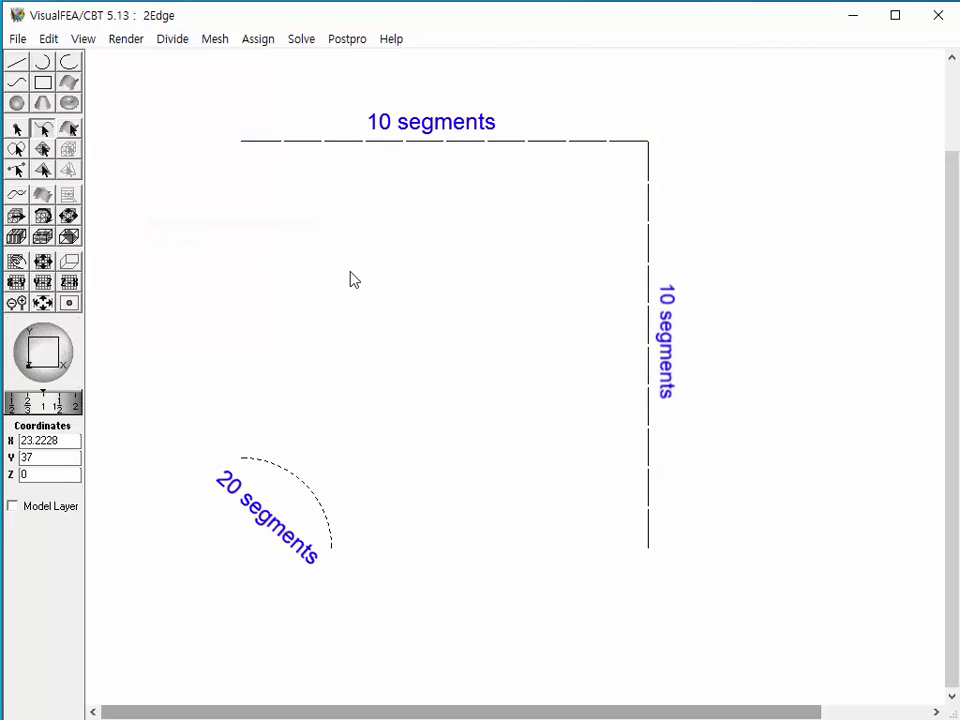
Start a 2 Edges surface mesh with the Quad 4 element type and 12 divisions.
{"action": "scroll", "coordinate": [350, 272], "scroll_direction": "up", "scroll_amount": 1}
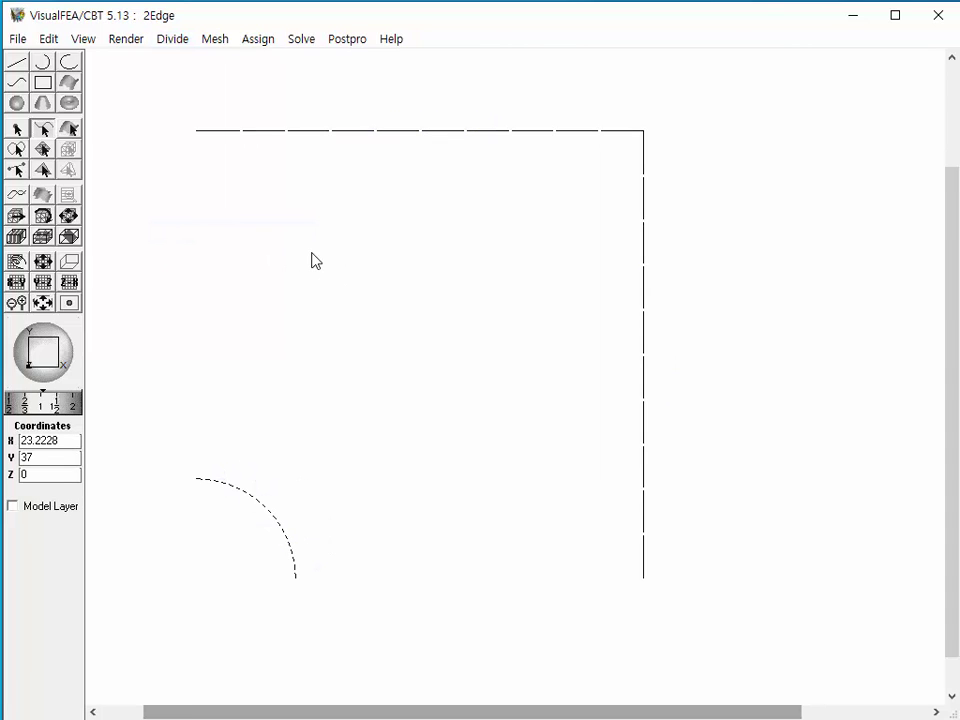
{"action": "left_click", "coordinate": [216, 40]}
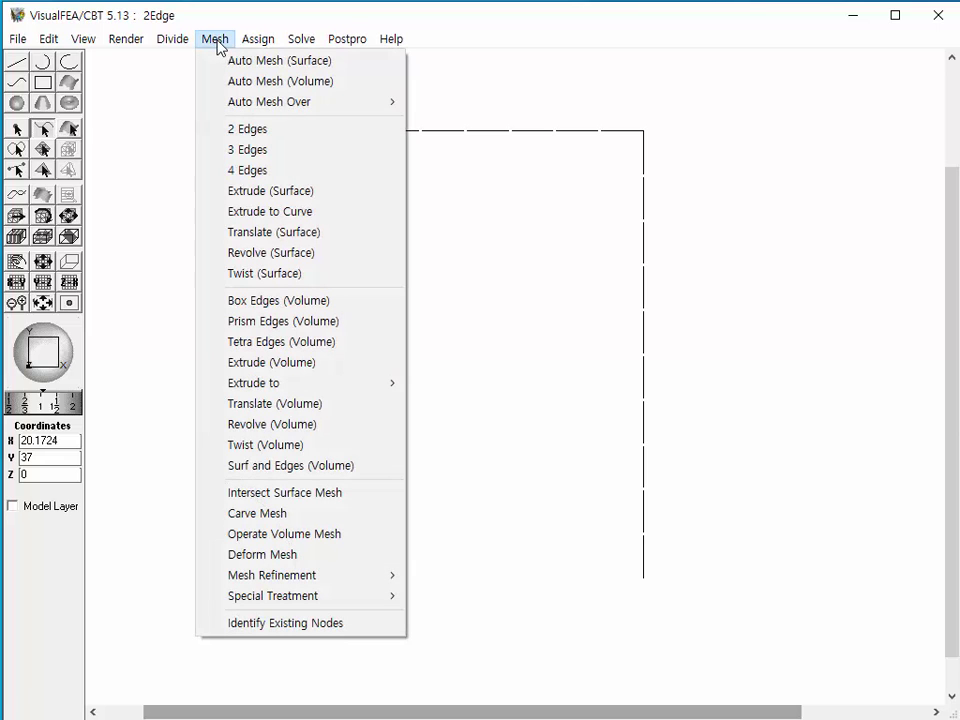
{"action": "left_click", "coordinate": [225, 130]}
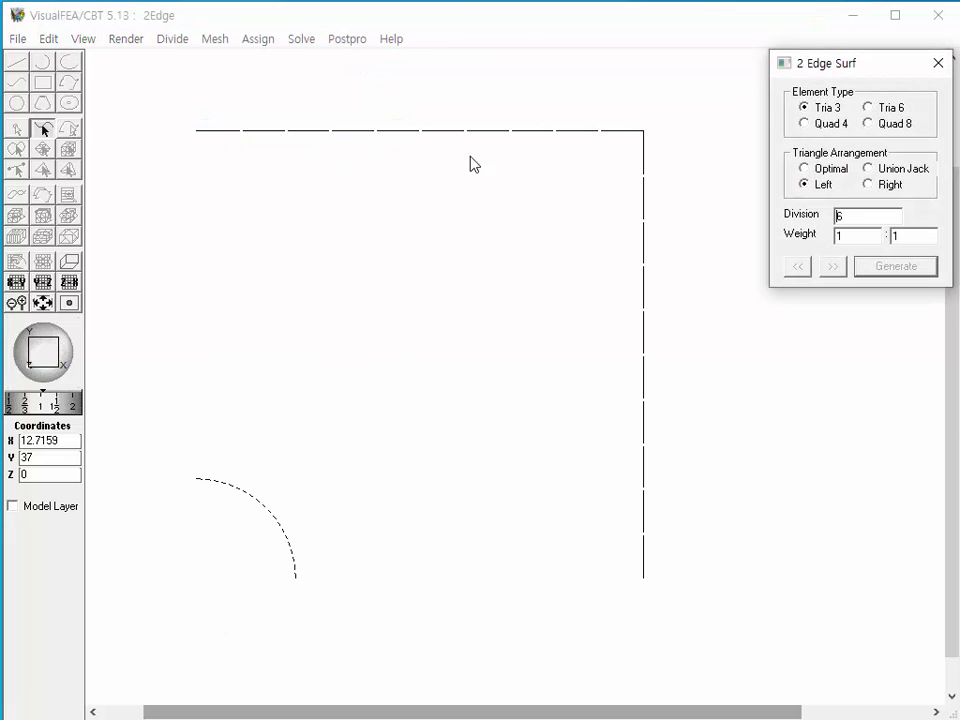
{"action": "left_click", "coordinate": [807, 125]}
{"action": "double_click", "coordinate": [841, 217]}
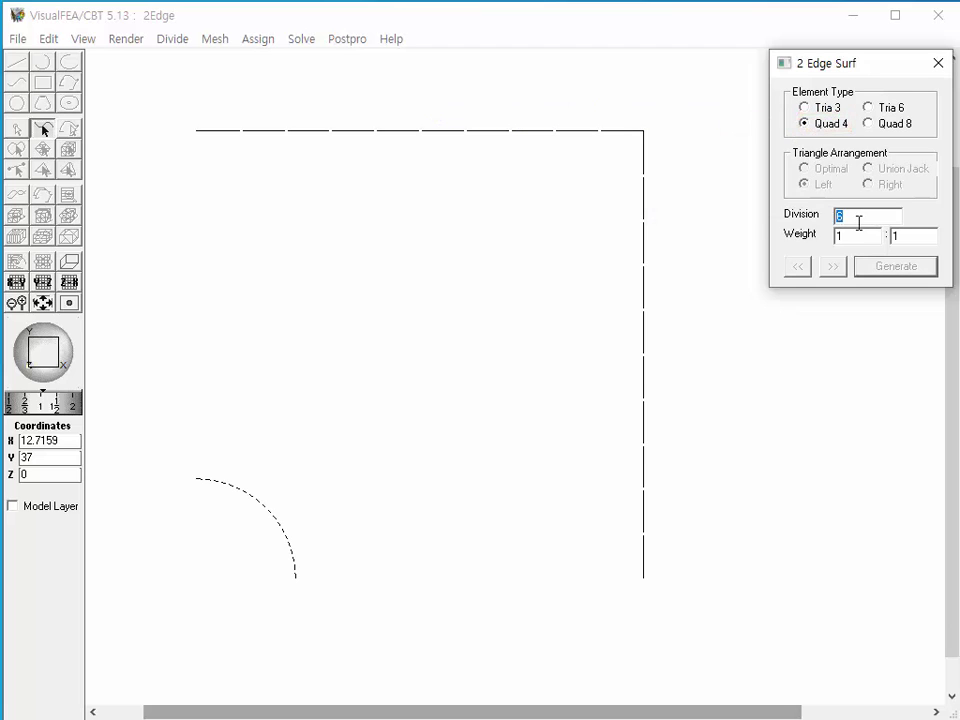
{"action": "type", "text": "12"}
Generate the Quad 4 mesh between the arc and the two lines with weight 1:1, and undo it.
{"action": "left_click", "coordinate": [157, 106]}
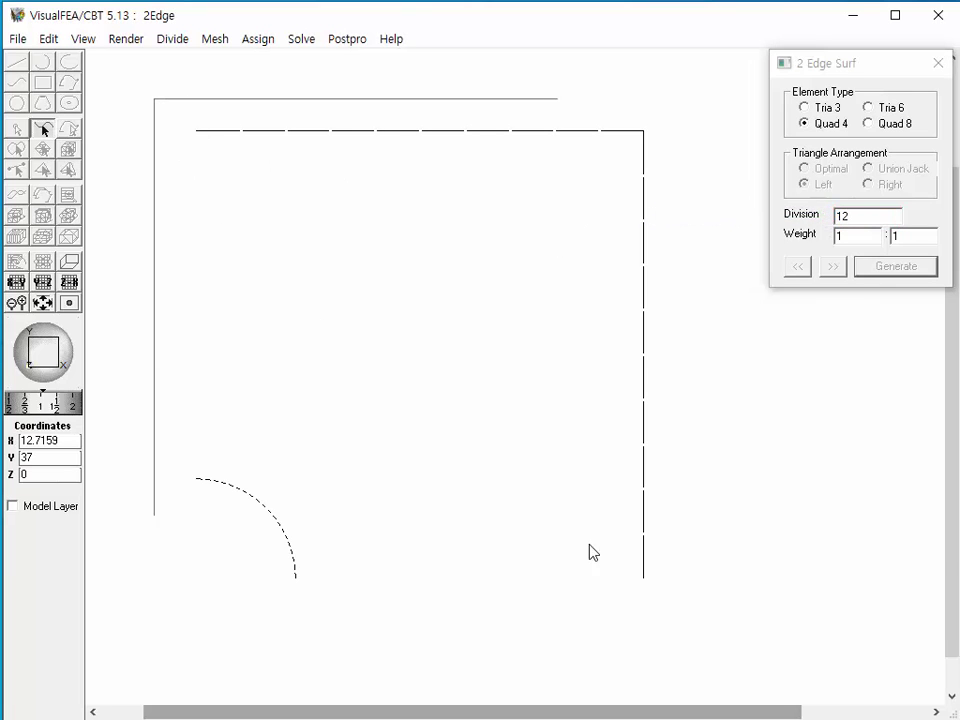
{"action": "left_click", "coordinate": [686, 620]}
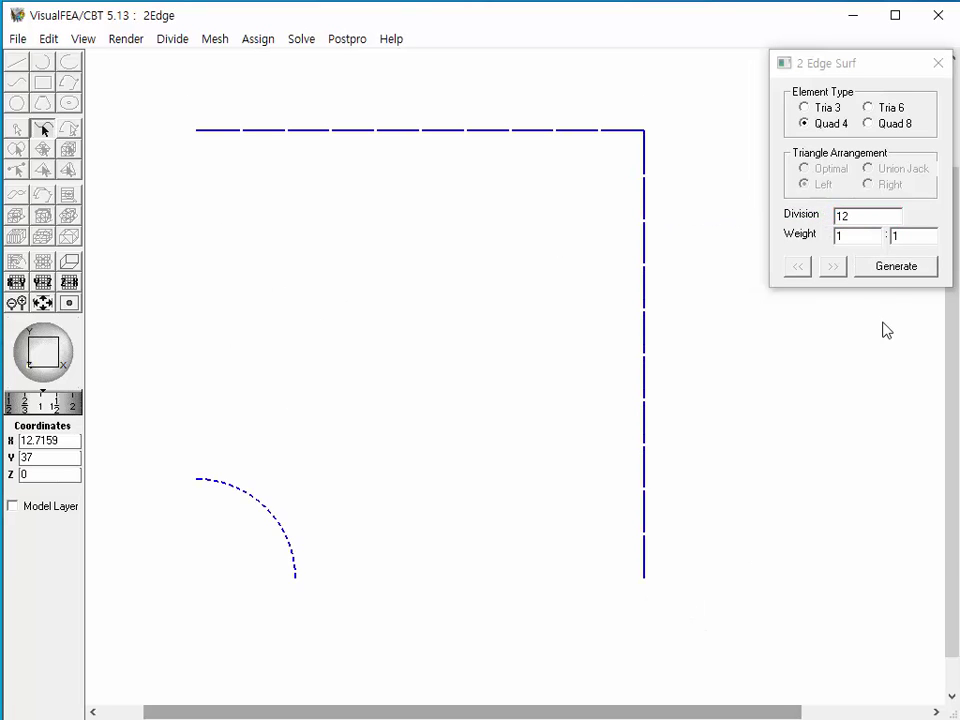
{"action": "left_click", "coordinate": [904, 266]}
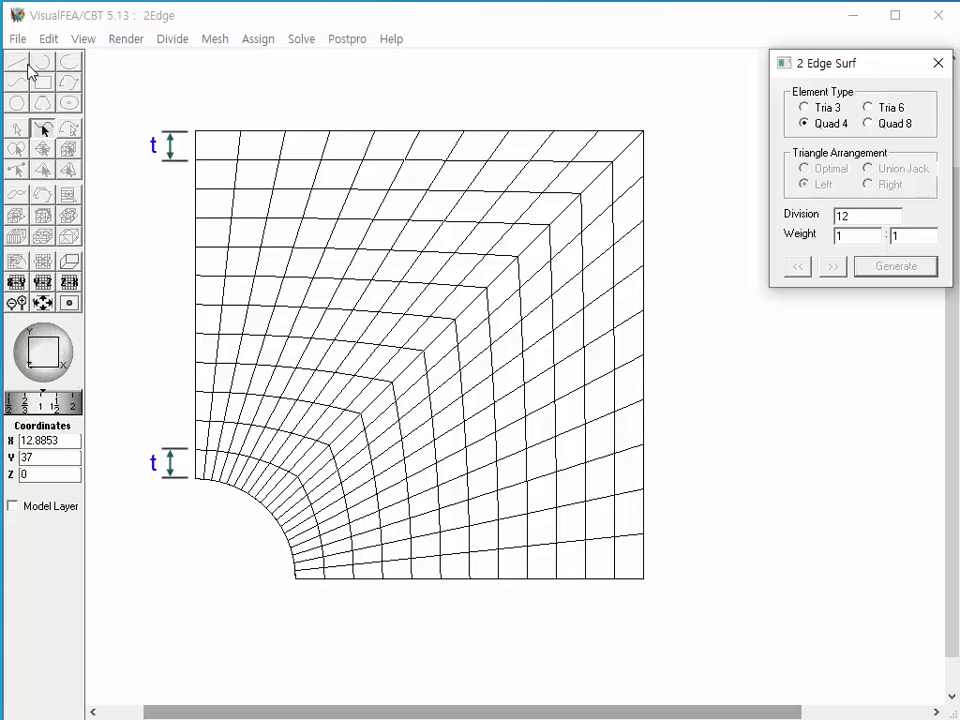
{"action": "left_click", "coordinate": [48, 38]}
{"action": "left_click", "coordinate": [41, 62]}
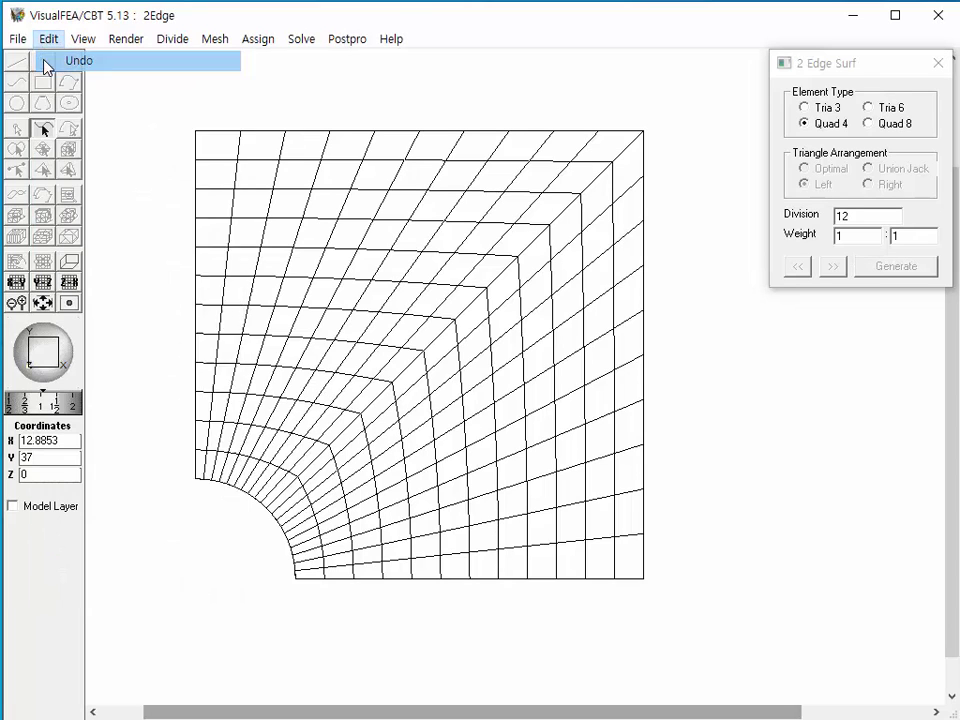
Set the division weight to 1:3 and generate the Quad 4 mesh between the arc and the two lines.
{"action": "left_click", "coordinate": [905, 238]}
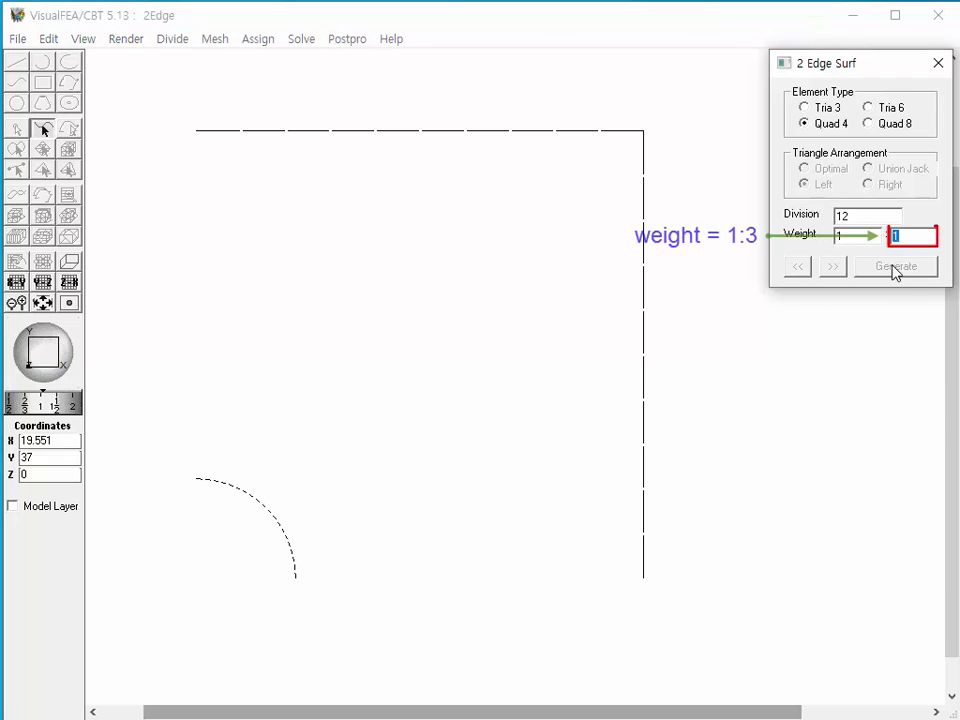
{"action": "type", "text": "3"}
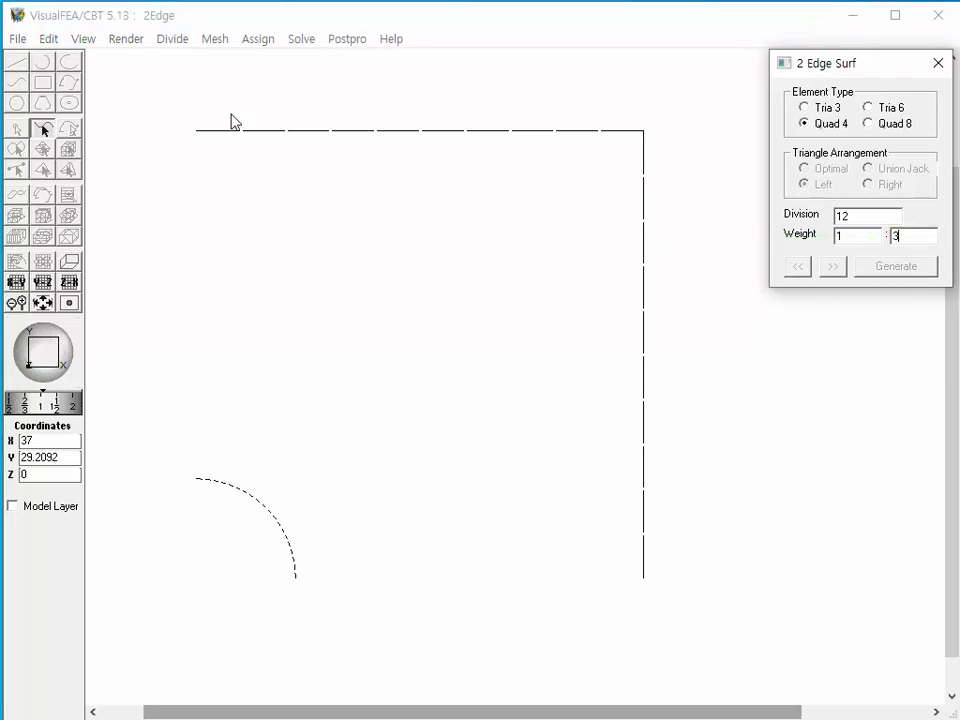
{"action": "left_click_drag", "start_coordinate": [148, 92], "coordinate": [728, 658]}
{"action": "left_click", "coordinate": [932, 266]}
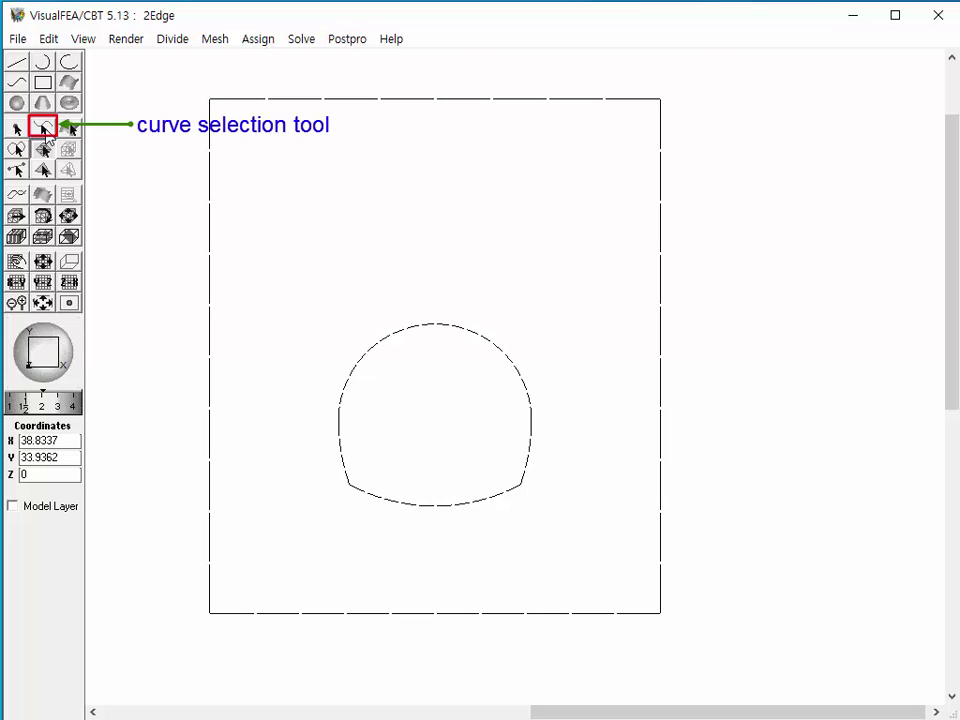
Inspect the type and number of divisions of the outer rectangle and inner opening curves in Curve Info, and close it.
{"action": "left_click", "coordinate": [44, 129]}
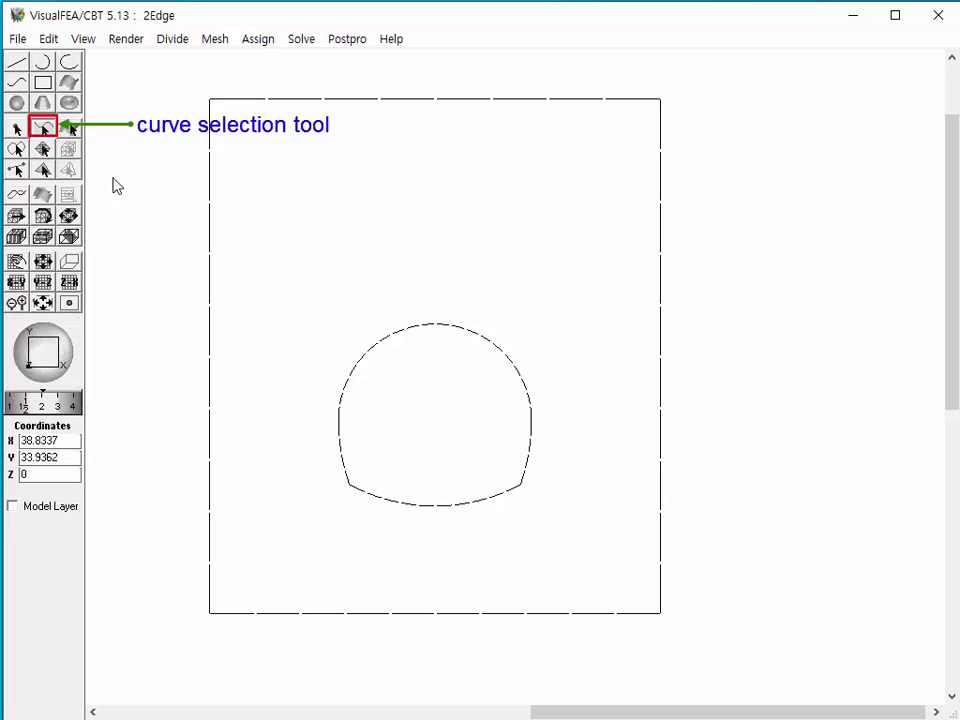
{"action": "double_click", "coordinate": [211, 277]}
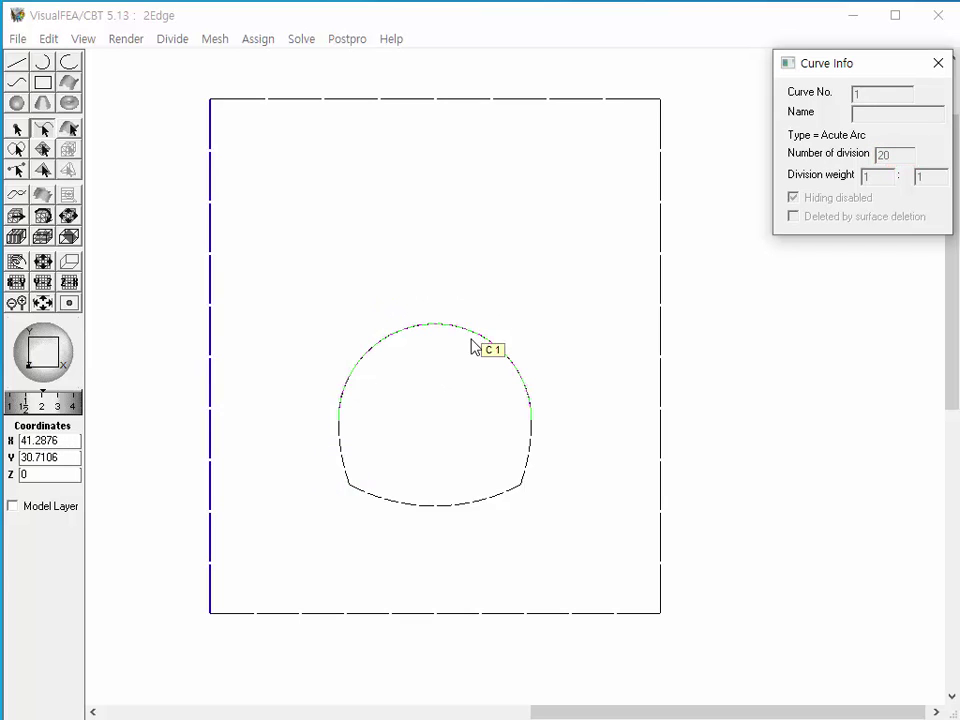
{"action": "type", "text": "8"}
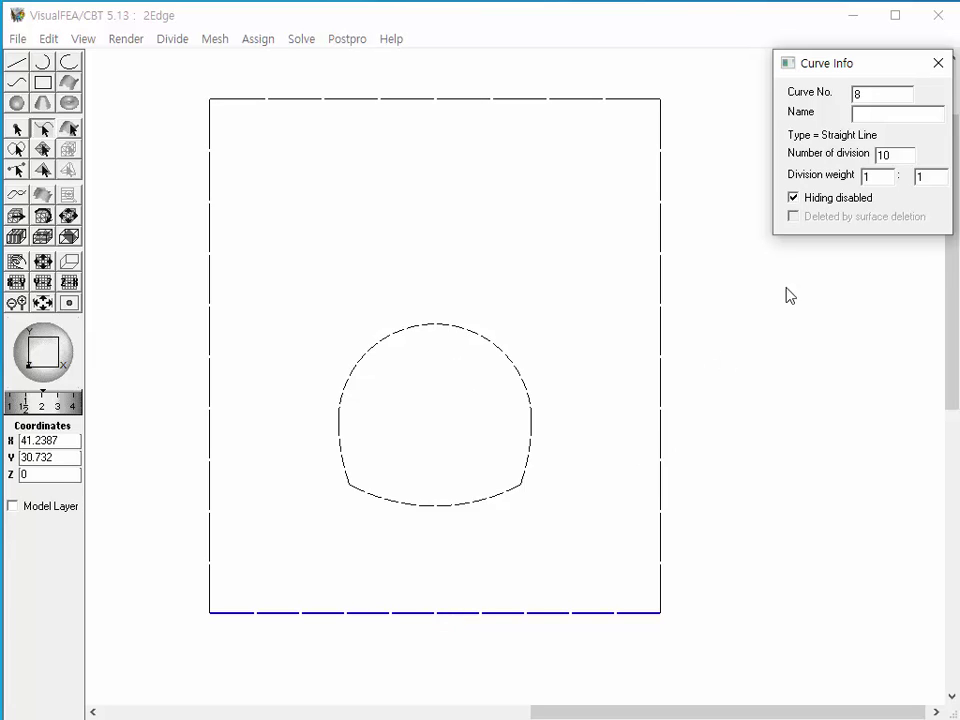
{"action": "left_click", "coordinate": [940, 66]}
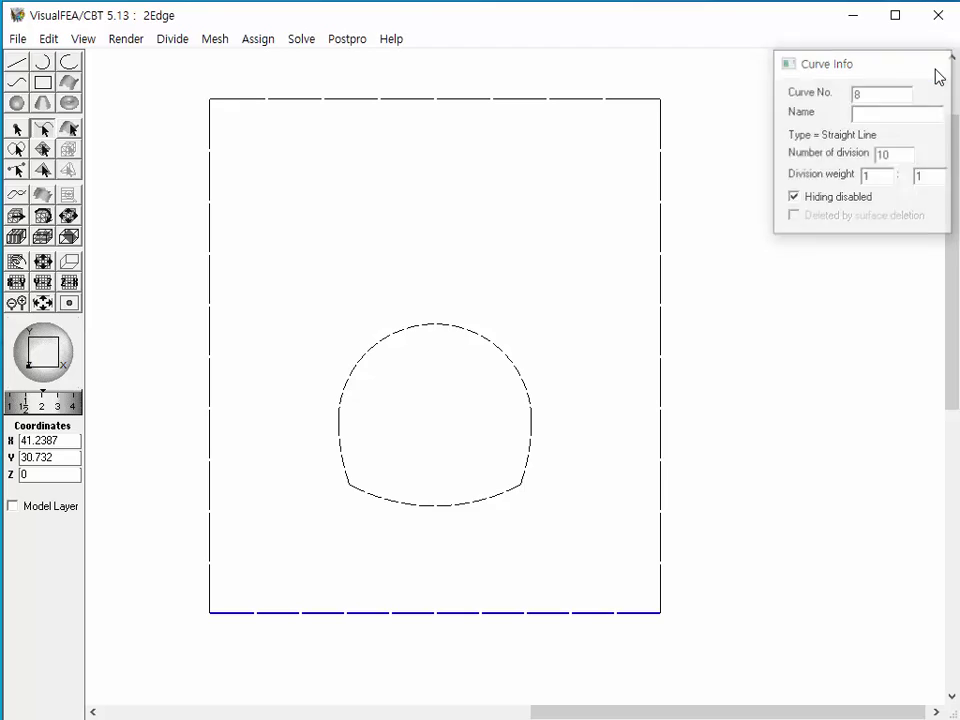
Start a 2 Edges surface mesh and select all curves of the outer rectangle and the inner opening.
{"action": "left_click", "coordinate": [214, 39]}
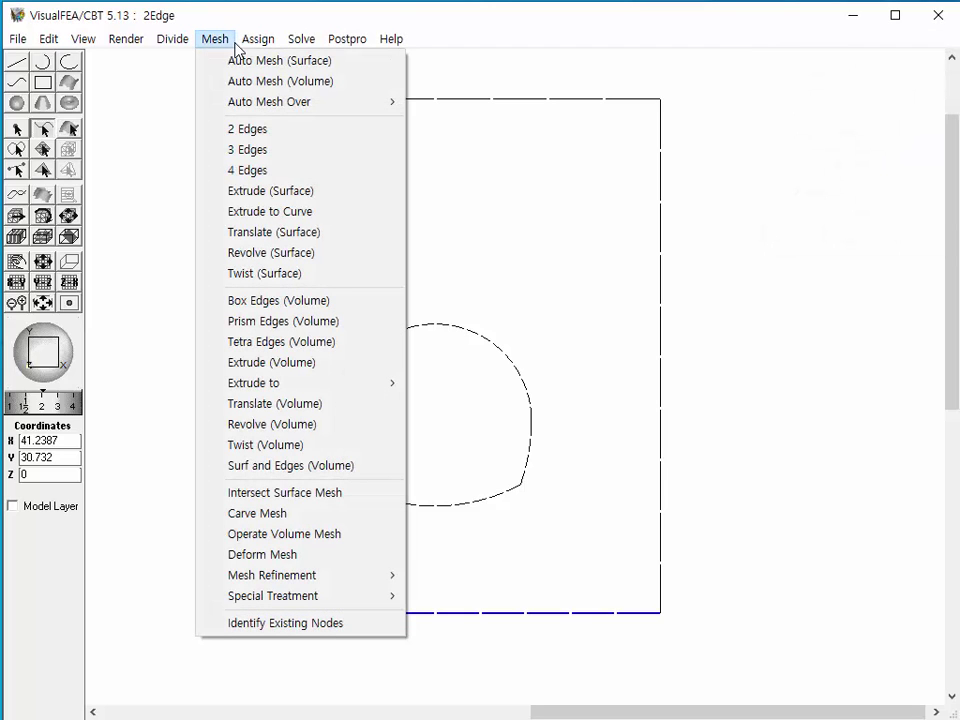
{"action": "left_click", "coordinate": [246, 129]}
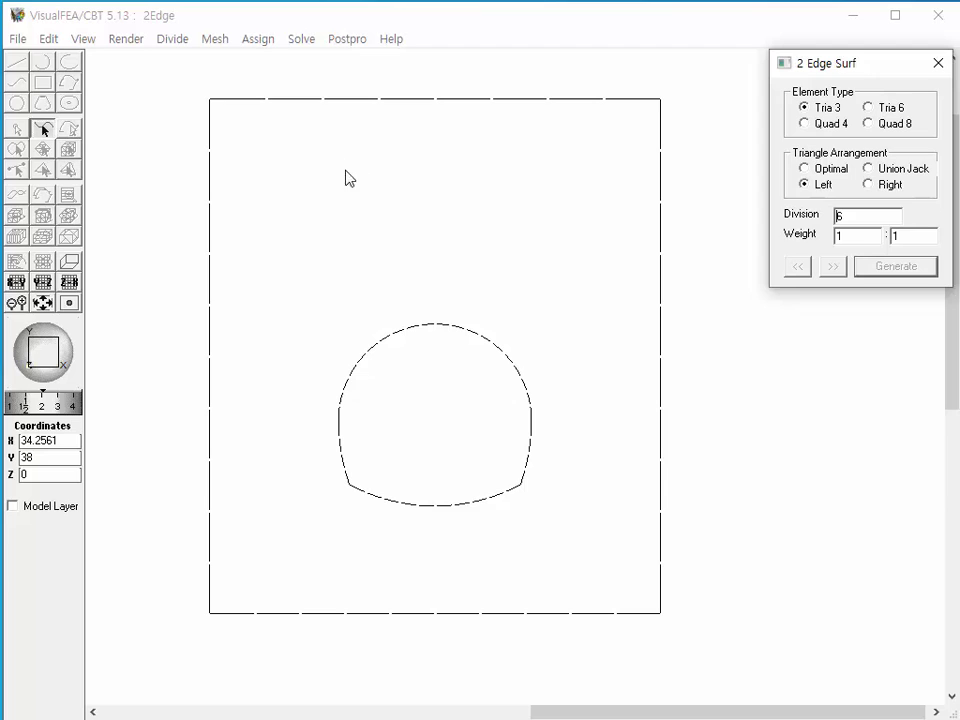
{"action": "left_click_drag", "start_coordinate": [170, 80], "coordinate": [726, 660]}
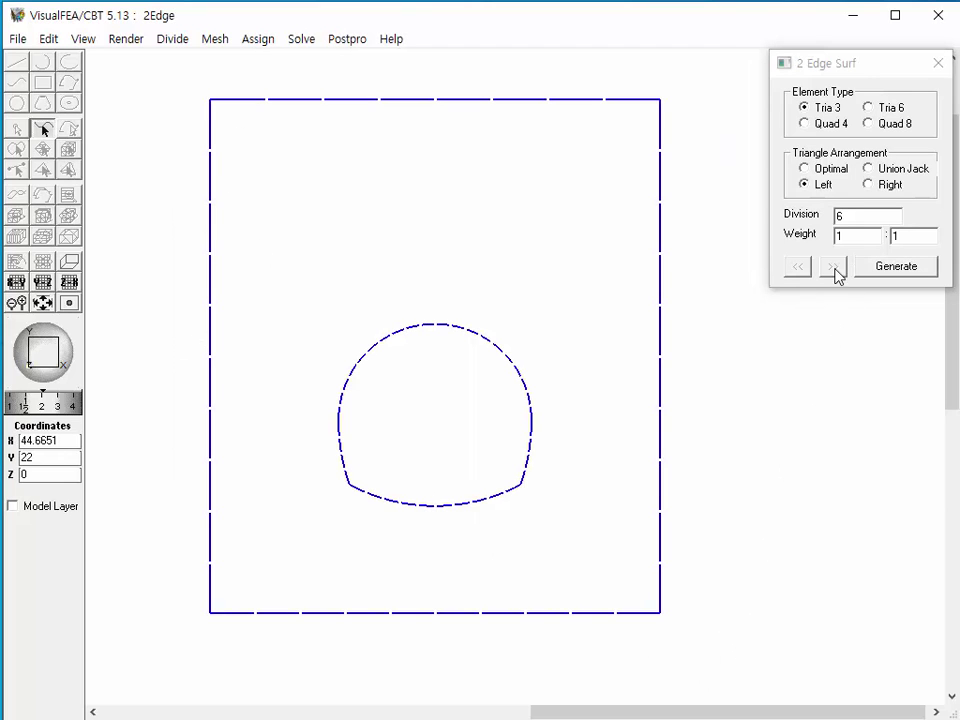
Generate a Quad 4 mesh between the rectangle and the opening with 8 divisions and weight 1:2.
{"action": "double_click", "coordinate": [842, 215]}
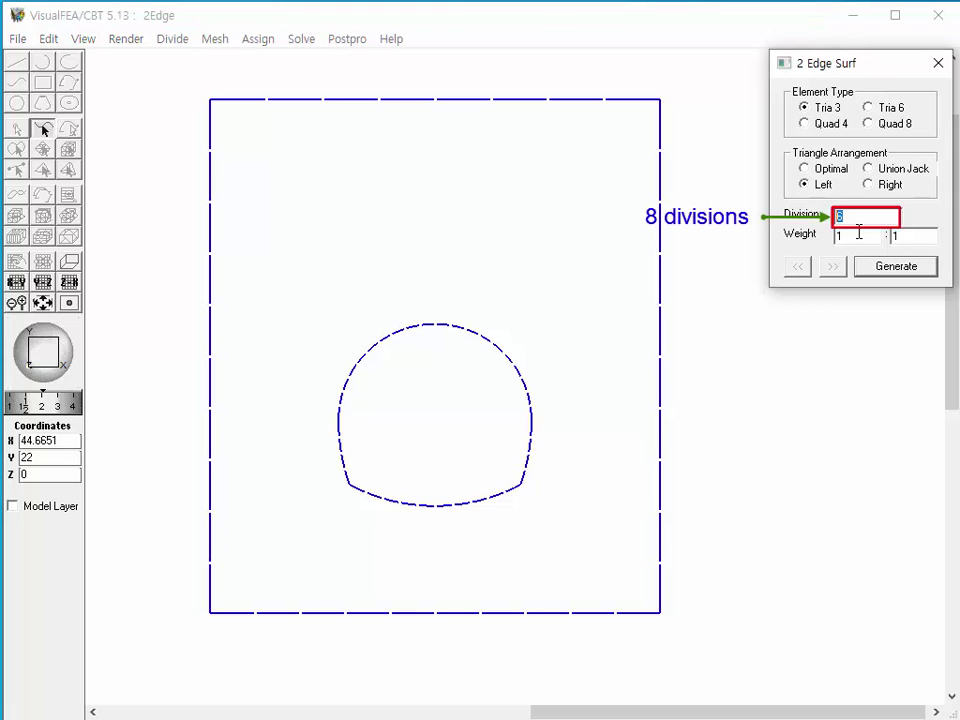
{"action": "type", "text": "8"}
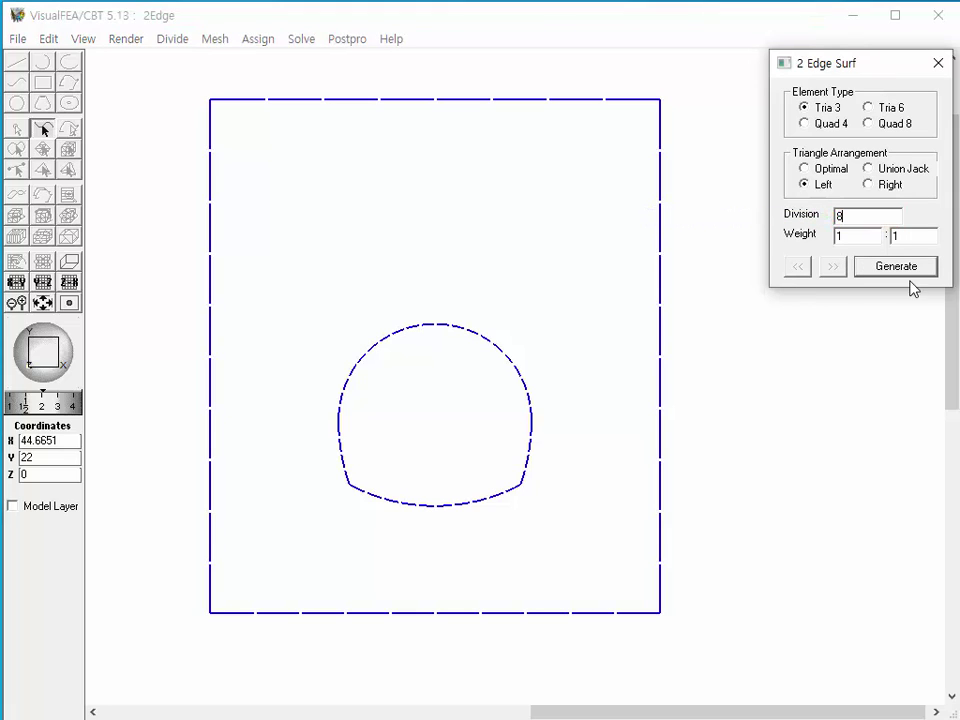
{"action": "double_click", "coordinate": [912, 235]}
{"action": "type", "text": "2"}
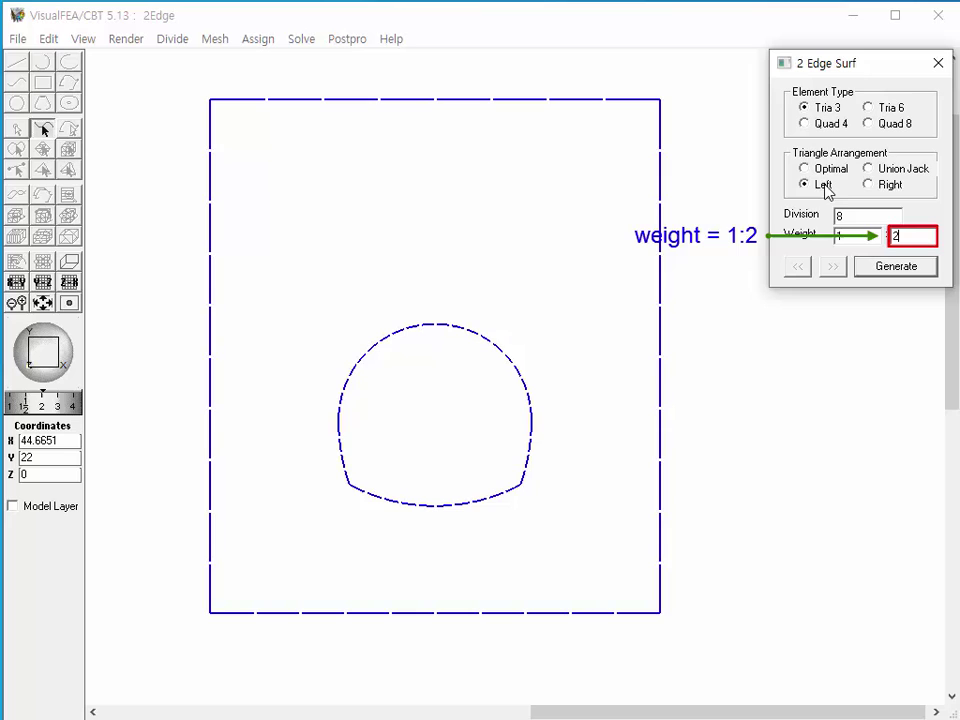
{"action": "left_click", "coordinate": [805, 124]}
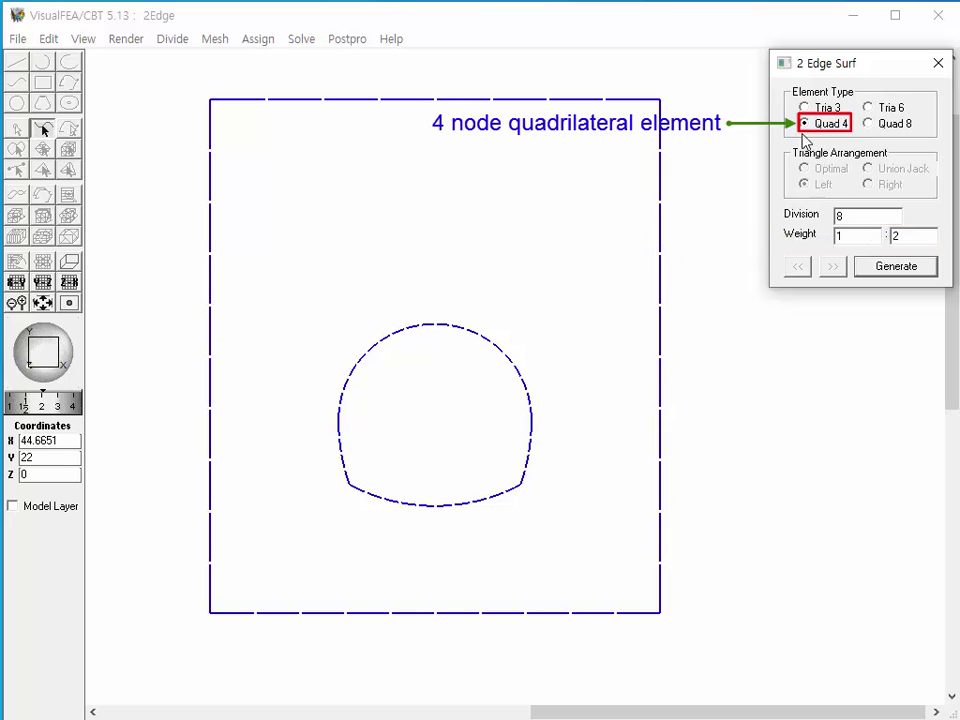
{"action": "left_click", "coordinate": [898, 270]}
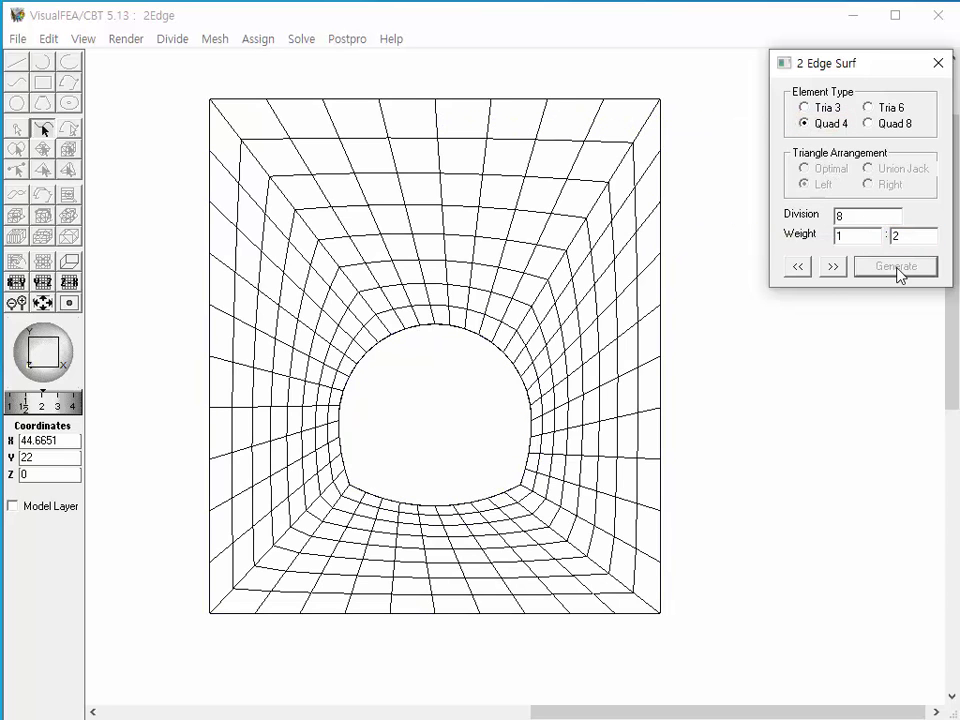
Shift the mesh connection in both directions until the rectangle's lower-left corner links to the opening's lower-left corner.
{"action": "left_click", "coordinate": [833, 266]}
{"action": "left_click", "coordinate": [796, 268]}
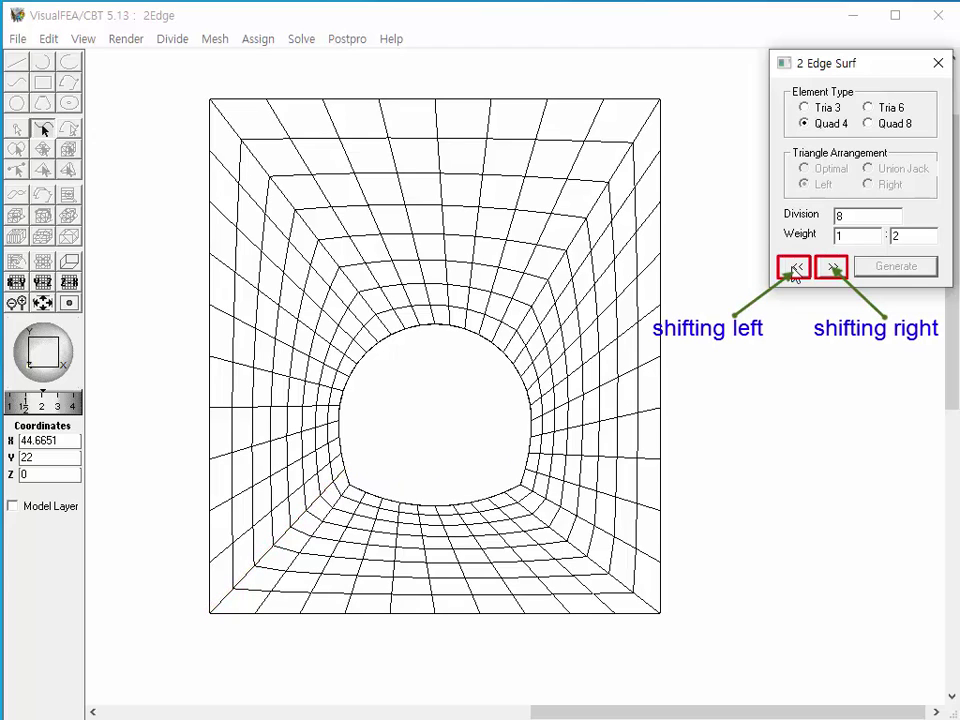
{"action": "left_click", "coordinate": [795, 268]}
{"action": "left_click", "coordinate": [795, 268]}
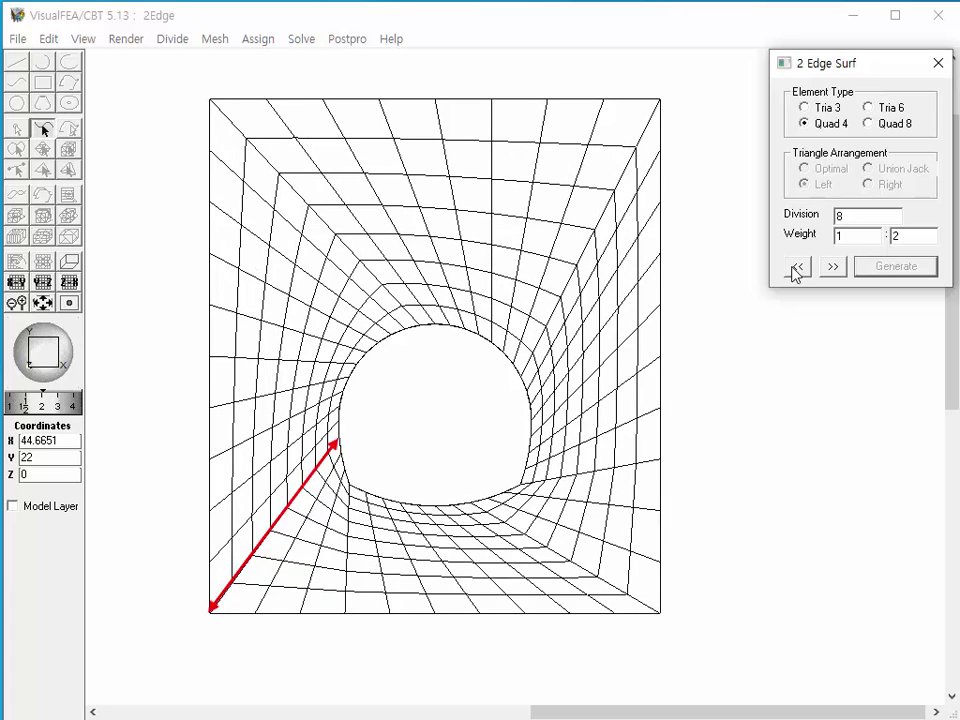
{"action": "left_click", "coordinate": [833, 268]}
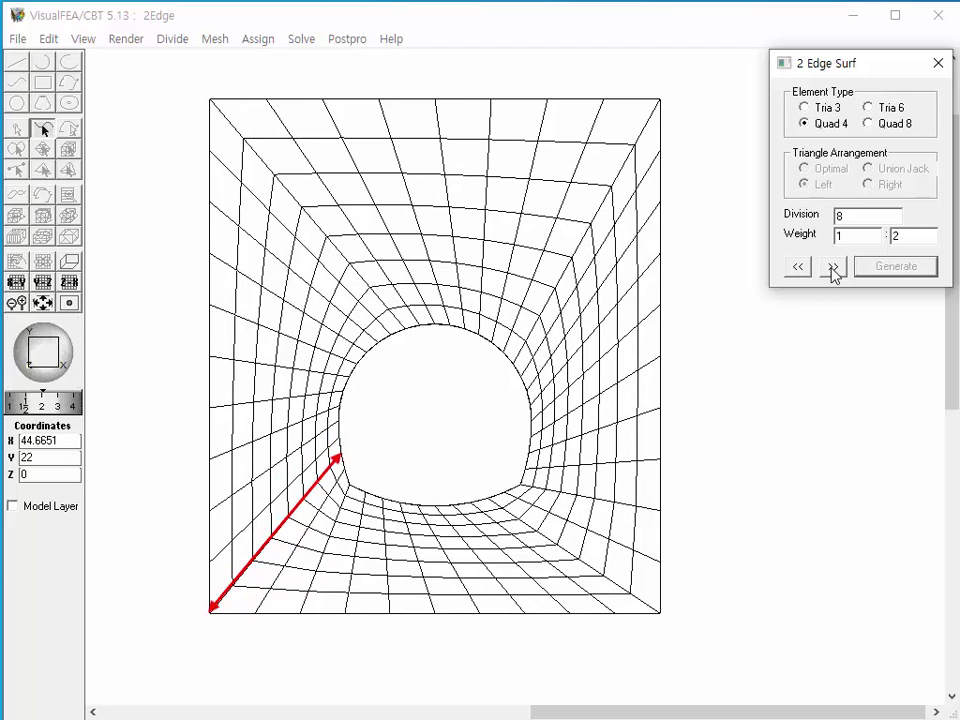
{"action": "left_click", "coordinate": [833, 268]}
{"action": "left_click", "coordinate": [832, 268]}
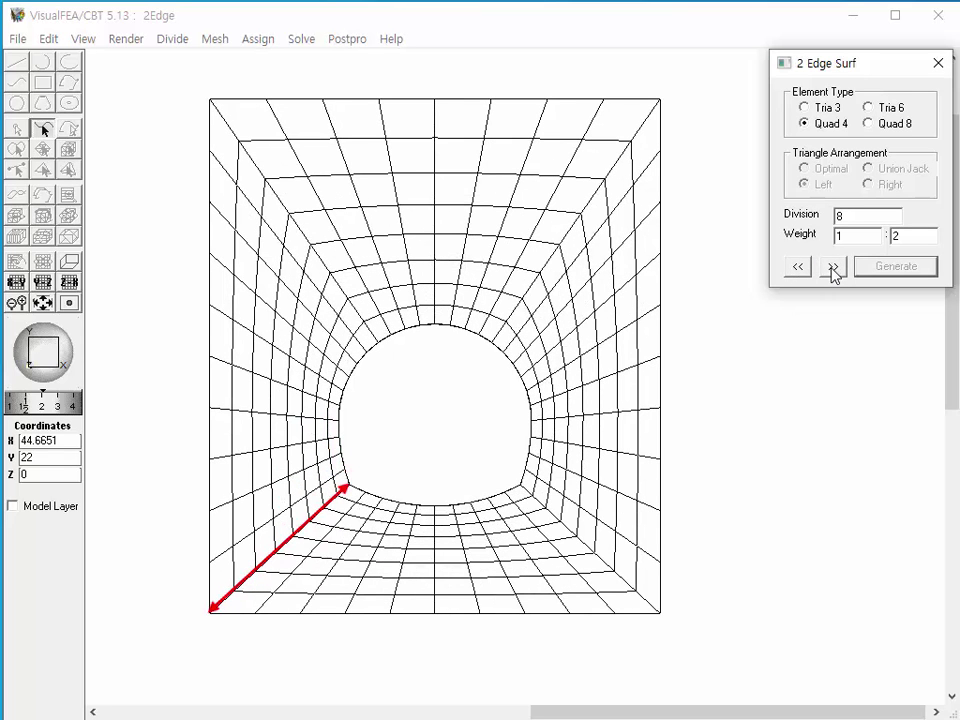